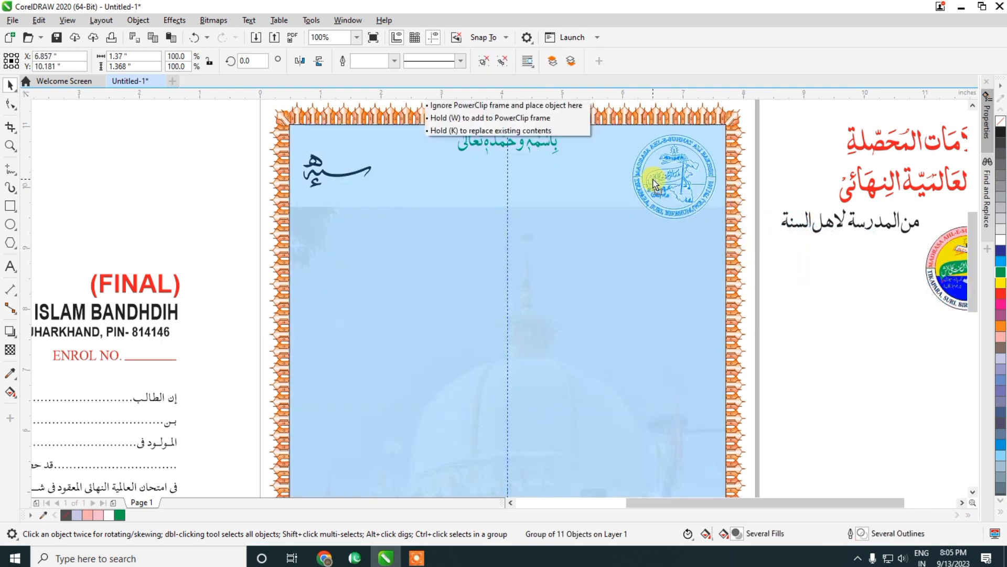
Step: Move the round madrasa logo up and outward into the border's upper-right inner corner, at about X 6.951 in, Y 10.256 in
scroll(700, 135, "up", 2)
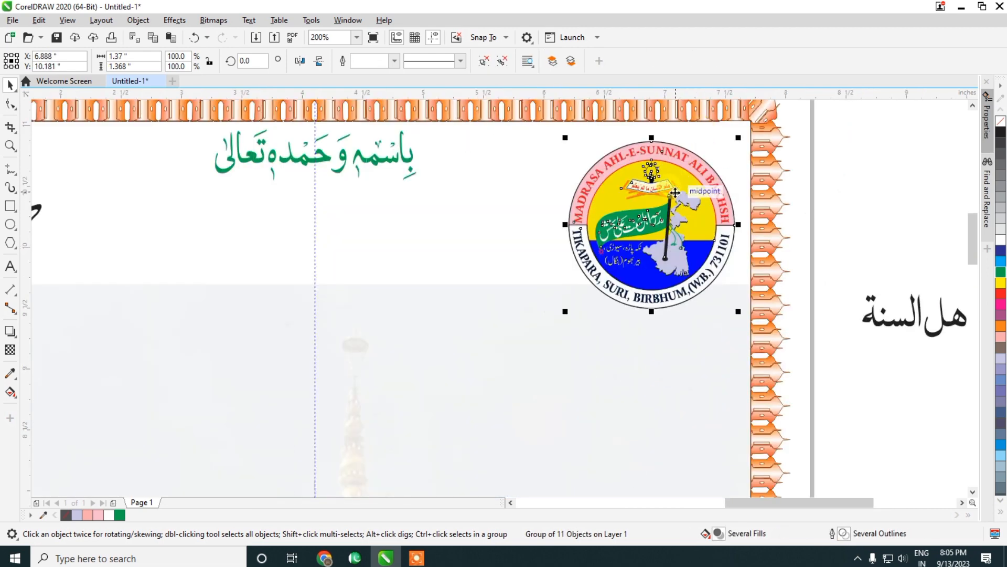
left_click_drag(657, 220, 666, 211)
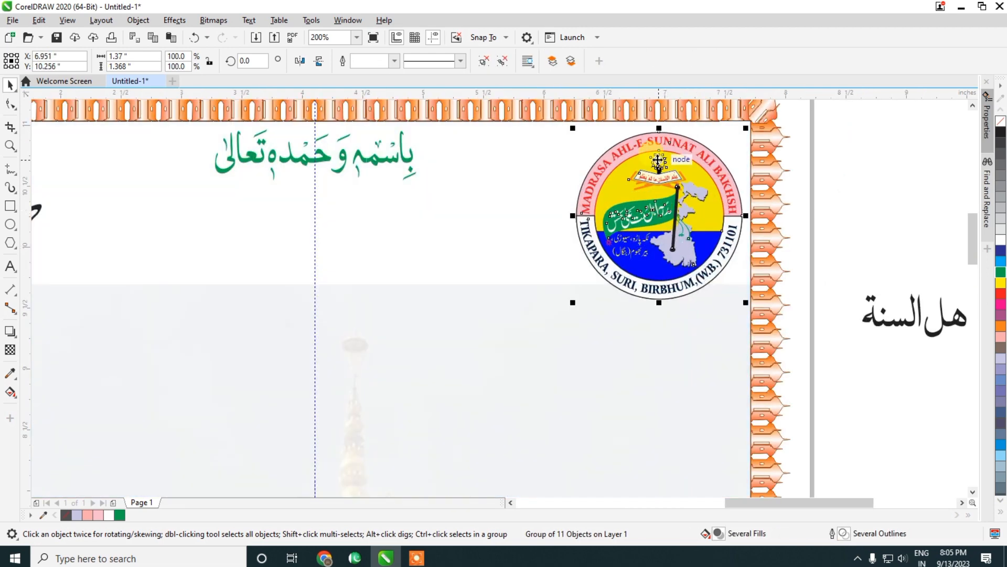
scroll(657, 161, "down", 2)
Step: Move the two-line red Arabic heading beneath the green line, centred on the vertical guideline at about X 4.096 in, Y 9.832 in
left_click(876, 206)
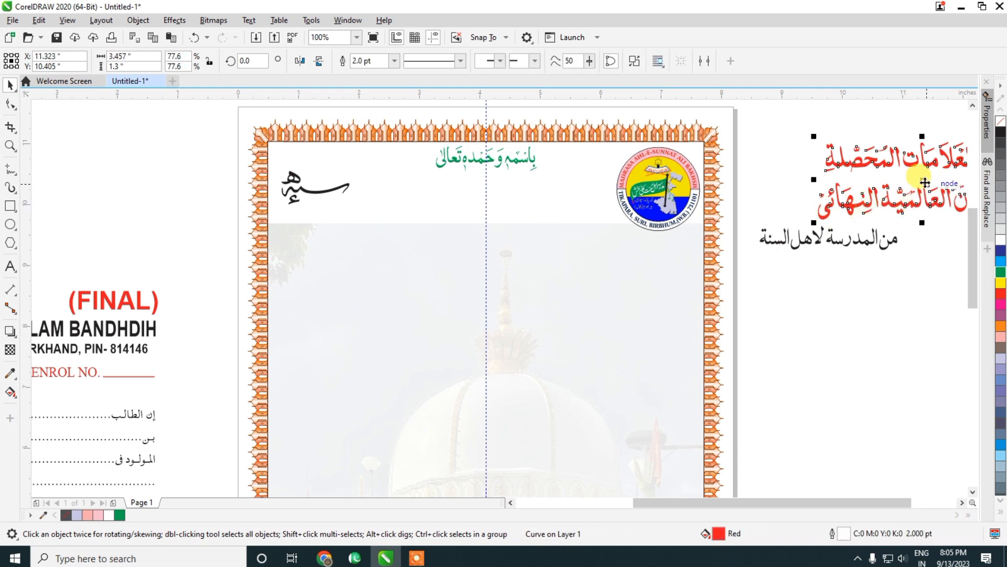
left_click_drag(876, 206, 479, 198)
scroll(486, 225, "up", 2)
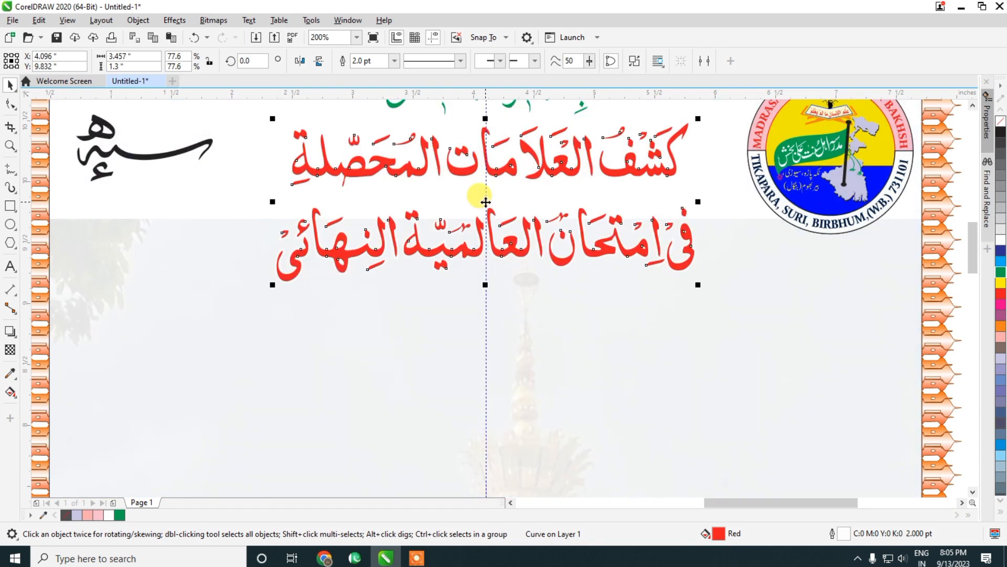
scroll(479, 198, "down", 2)
scroll(493, 175, "down", 2)
scroll(546, 218, "up", 4)
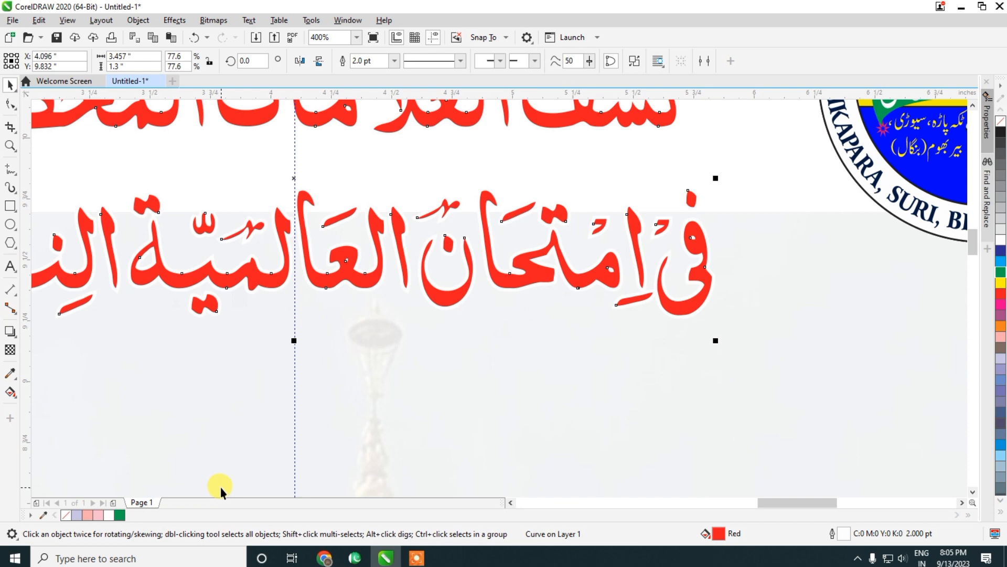
scroll(479, 285, "down", 1)
Step: Set the red heading's outline to black with a width of 4.0 pt
left_click(987, 122)
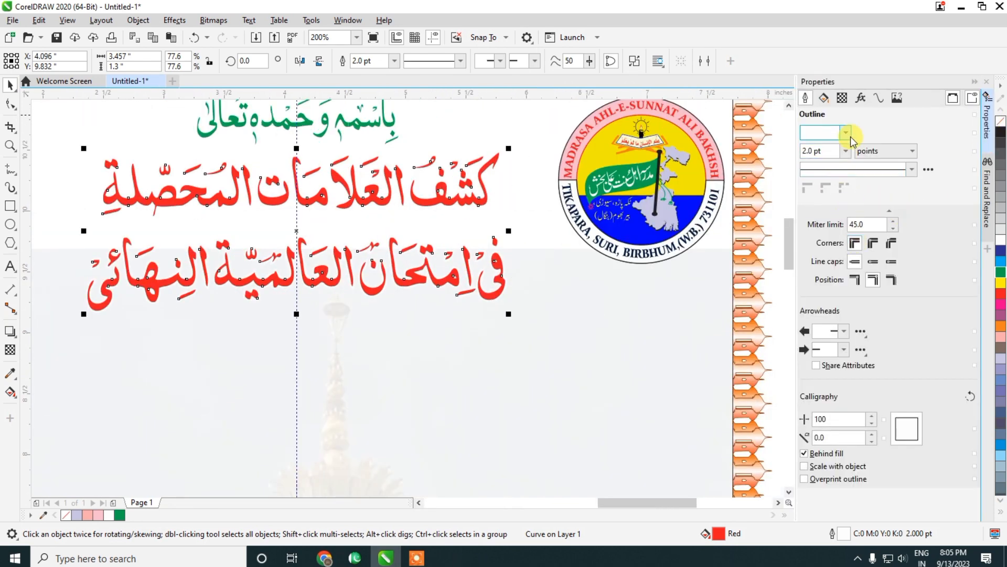
left_click(846, 133)
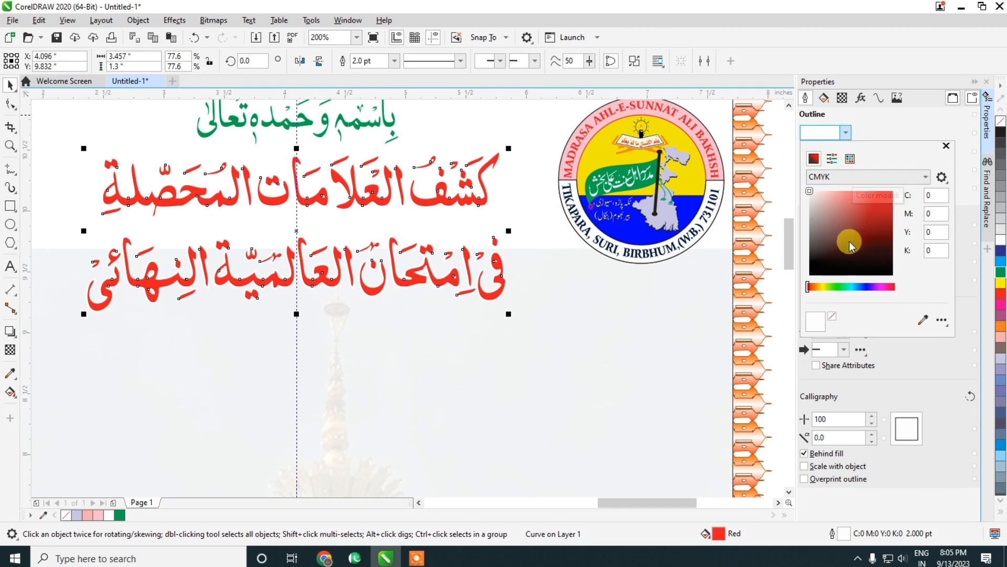
left_click(847, 132)
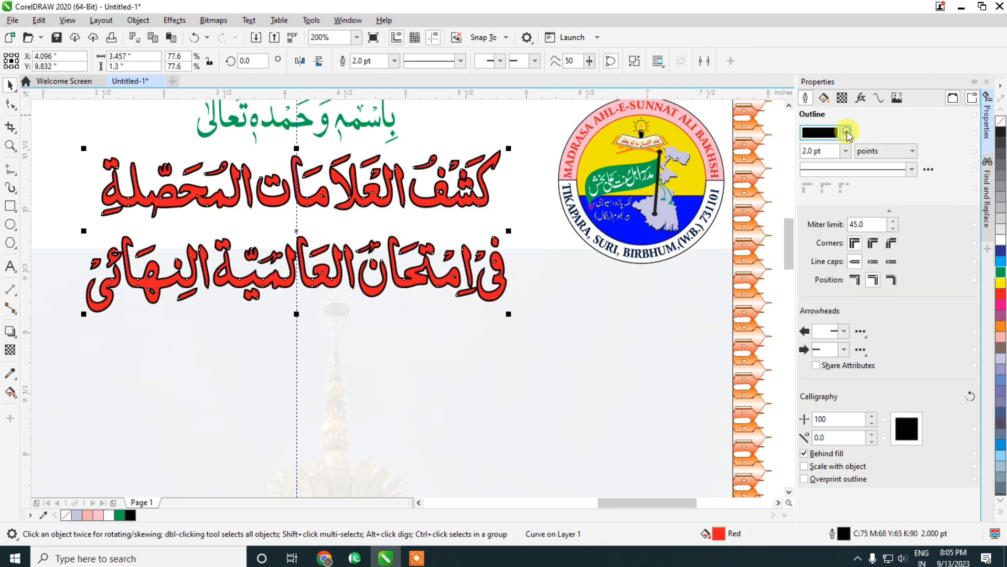
left_click(846, 151)
left_click(830, 243)
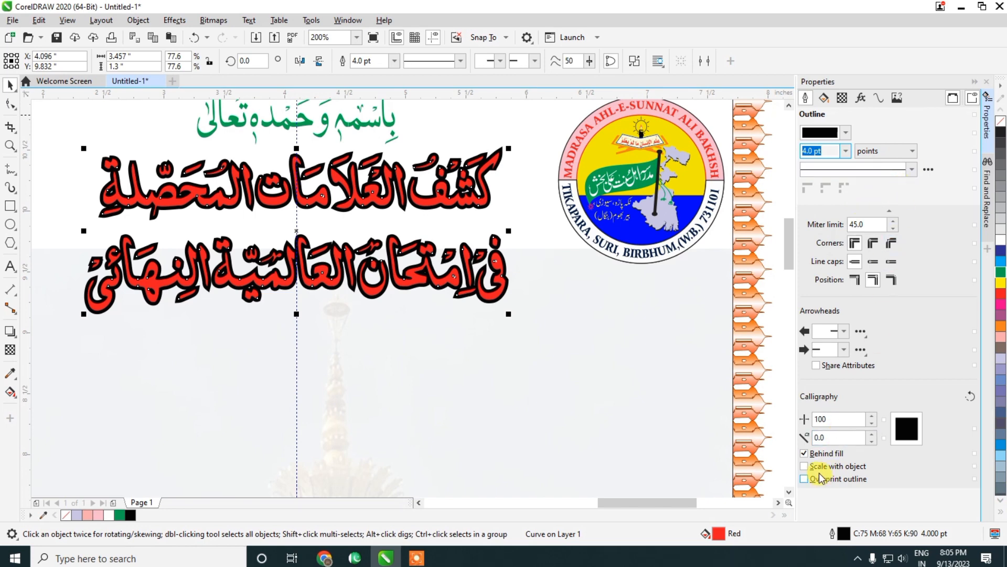
scroll(220, 277, "up", 2)
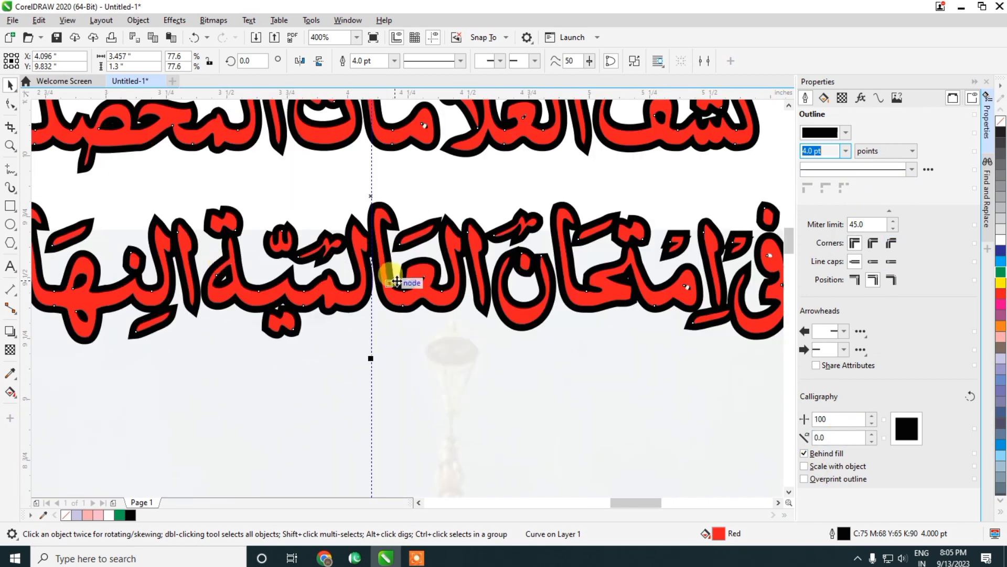
scroll(462, 265, "down", 2)
Step: Try to duplicate the black-outlined heading in place, and close the Properties docker
key("ctrl+c")
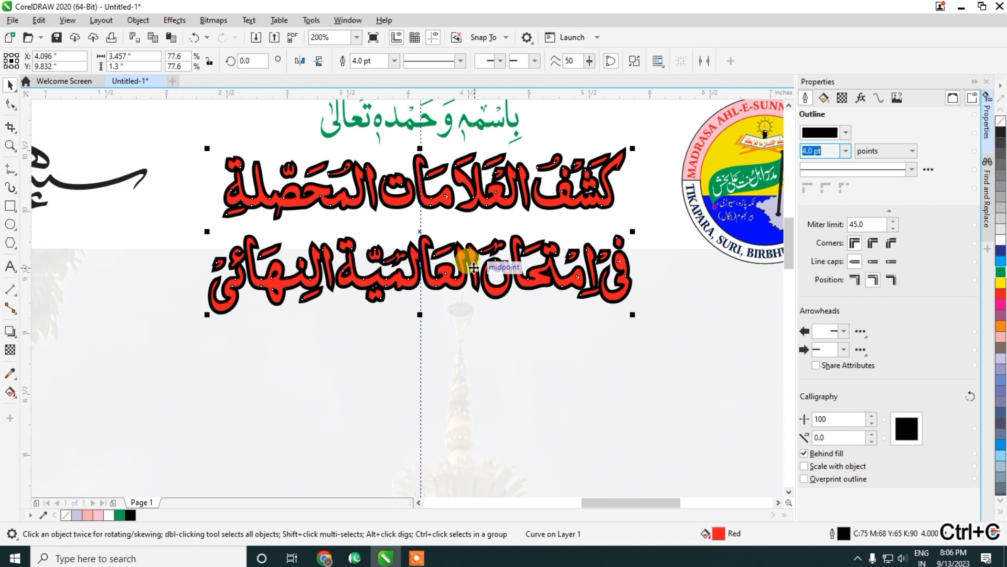
key("ctrl+v")
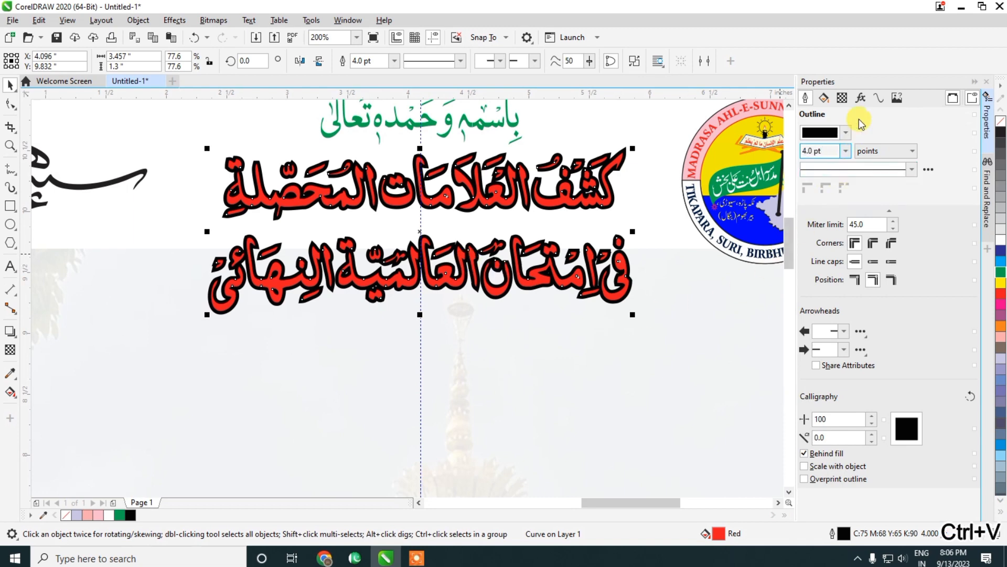
left_click(974, 82)
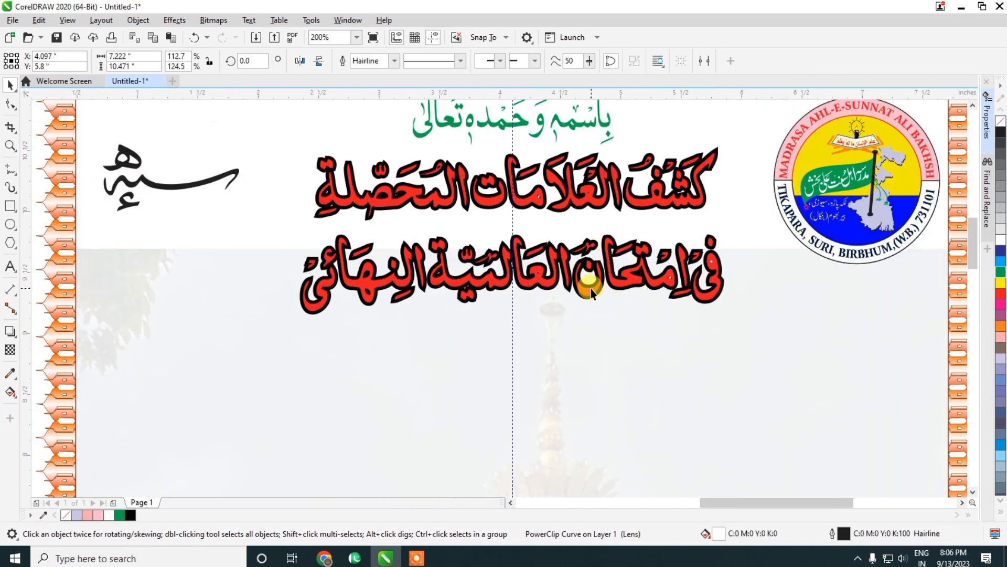
left_click(567, 271)
left_click_drag(570, 272, 537, 254)
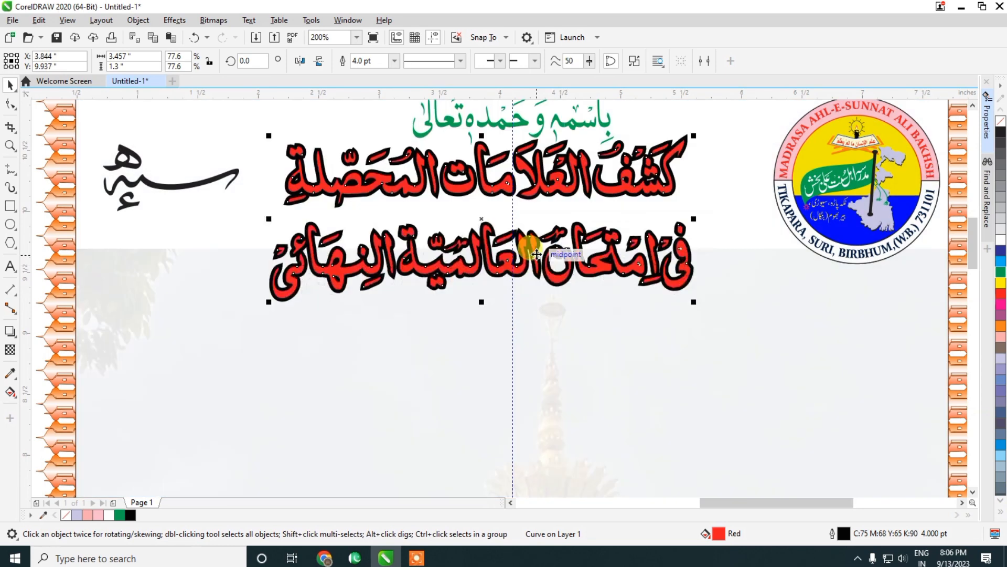
key("ctrl+z")
Step: Paste a copy of the black-outlined heading in place and shorten it from its lower edge to a height of 1.262 in
key("ctrl+v")
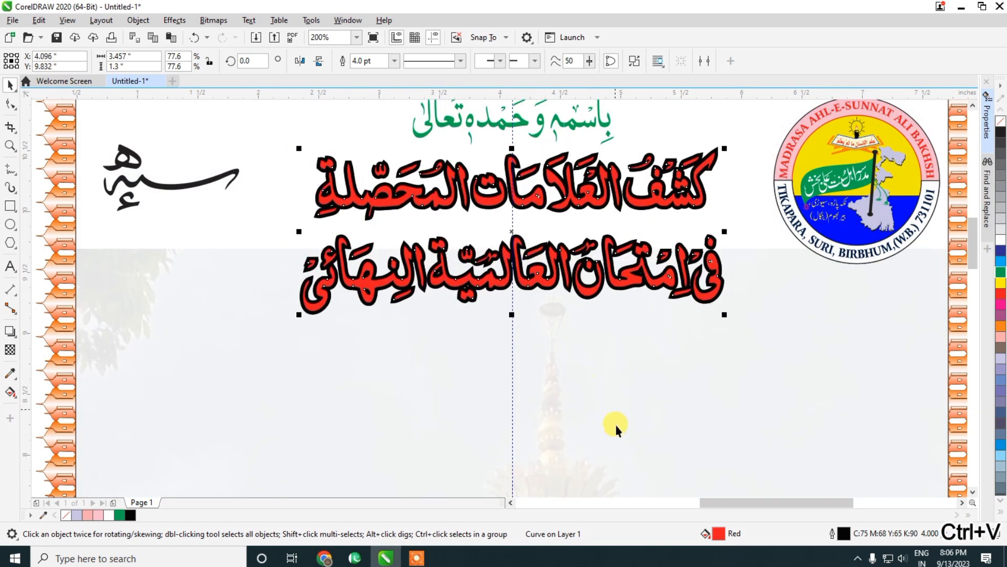
scroll(588, 289, "up", 2)
left_click_drag(440, 338, 438, 332)
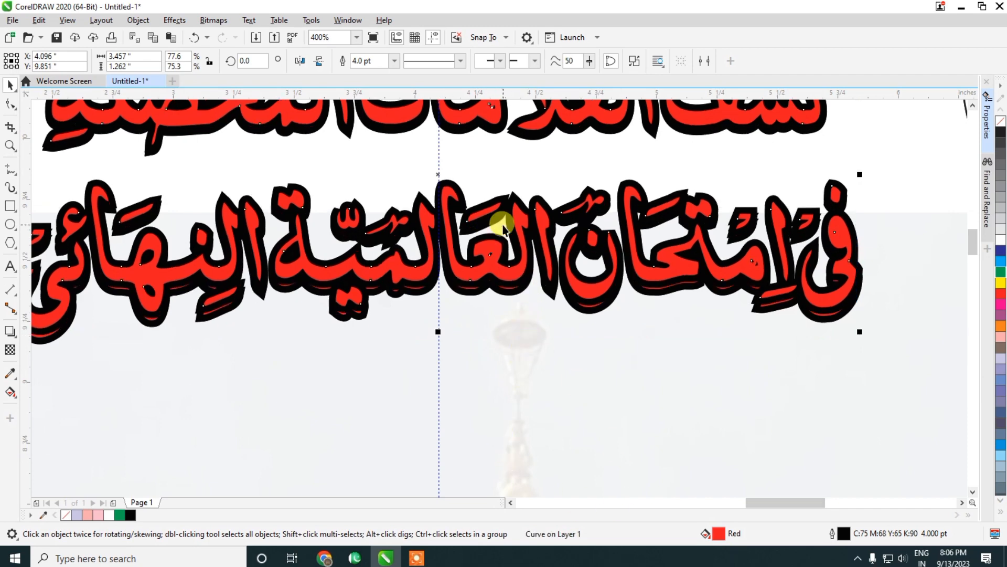
Step: Give the heading copy a white outline, try blue and green fills, and settle on red (C:0 M:100 Y:100 K:0)
scroll(464, 226, "up", 2)
right_click(1001, 240)
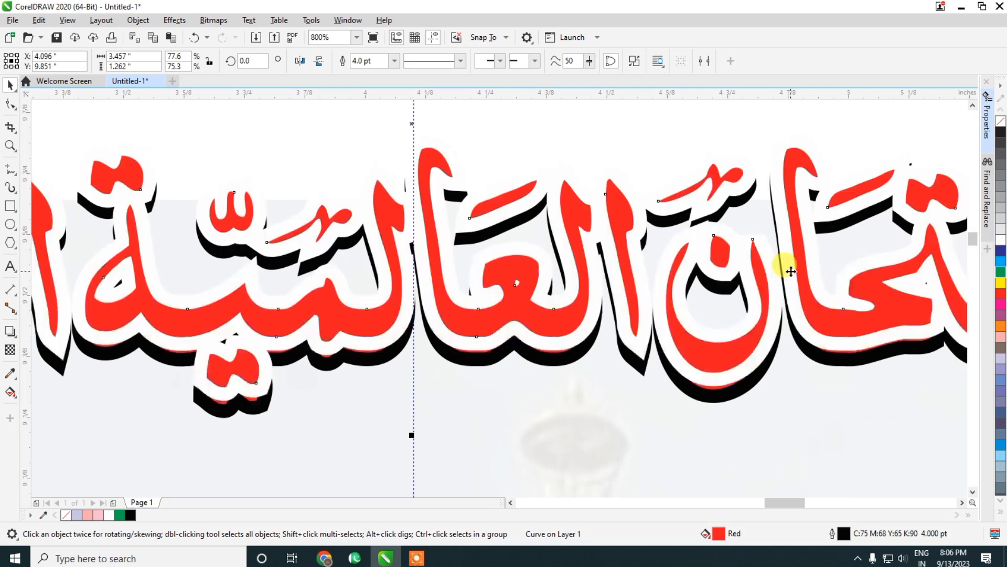
scroll(603, 282, "down", 2)
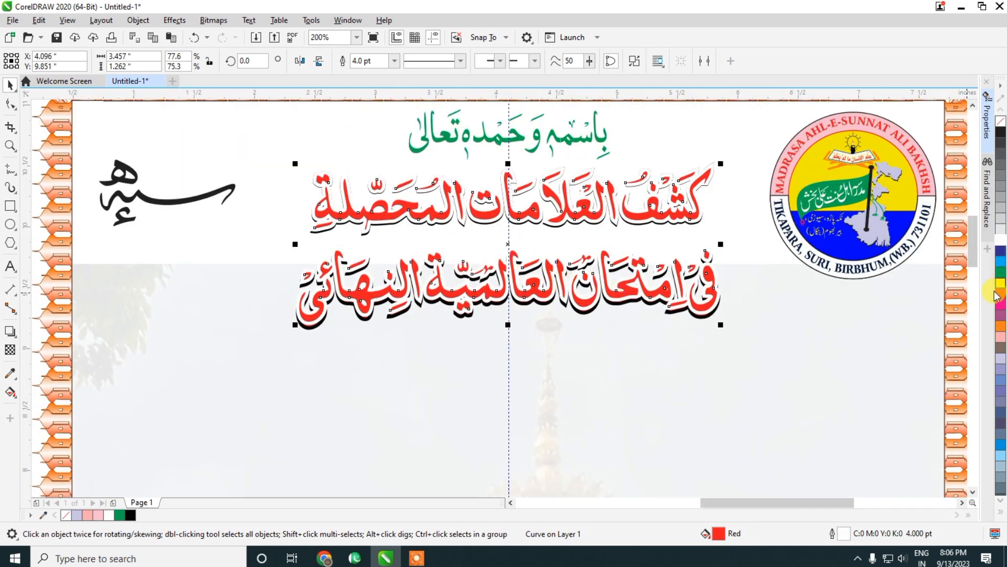
left_click(1001, 252)
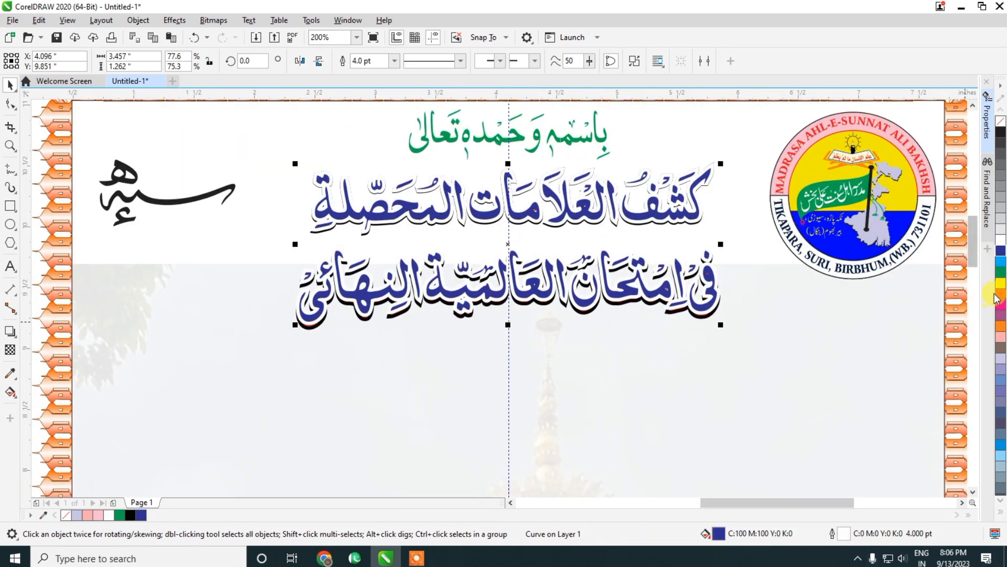
left_click(1001, 271)
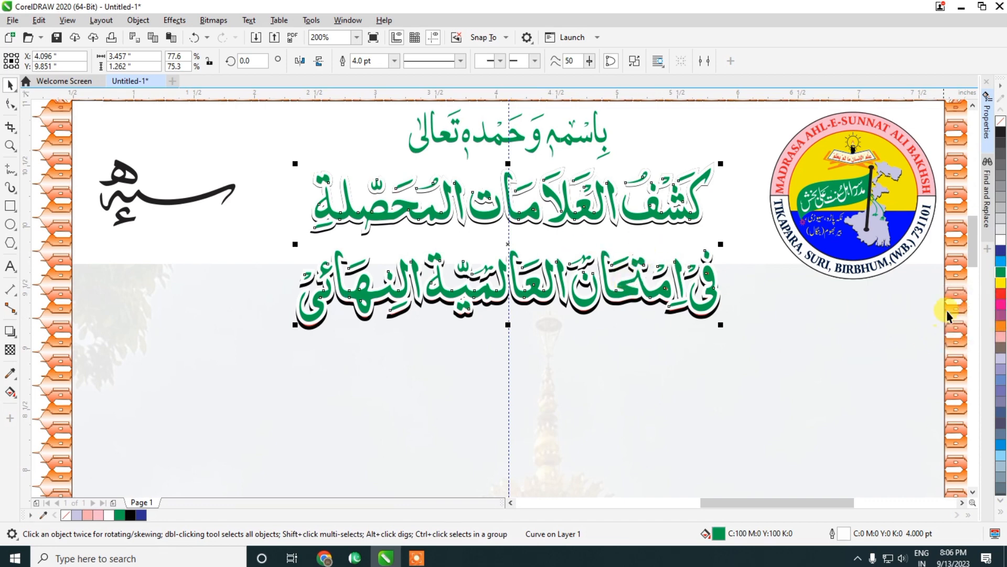
left_click(1002, 295)
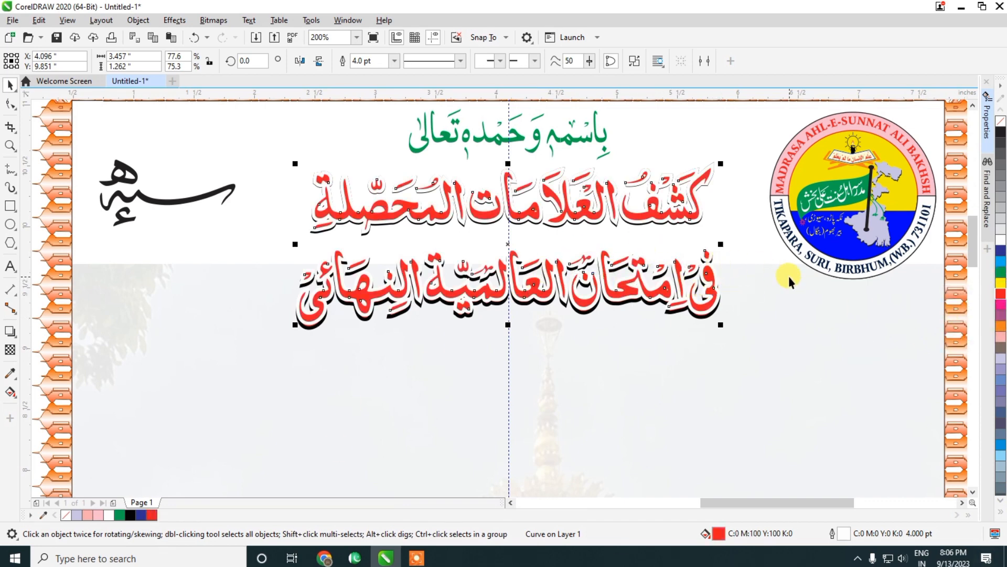
Step: Nudge the white-outlined heading copy slightly left over the black-outlined original, to X 4.086 in, Y 9.851 in
key("Left")
key("Left")
key("Up")
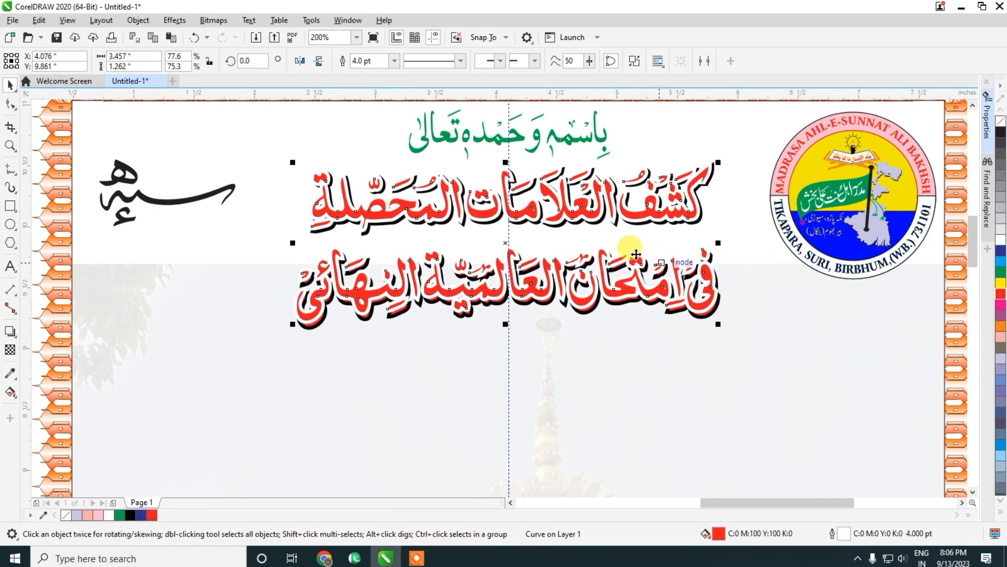
scroll(636, 254, "down", 1)
scroll(643, 262, "up", 2)
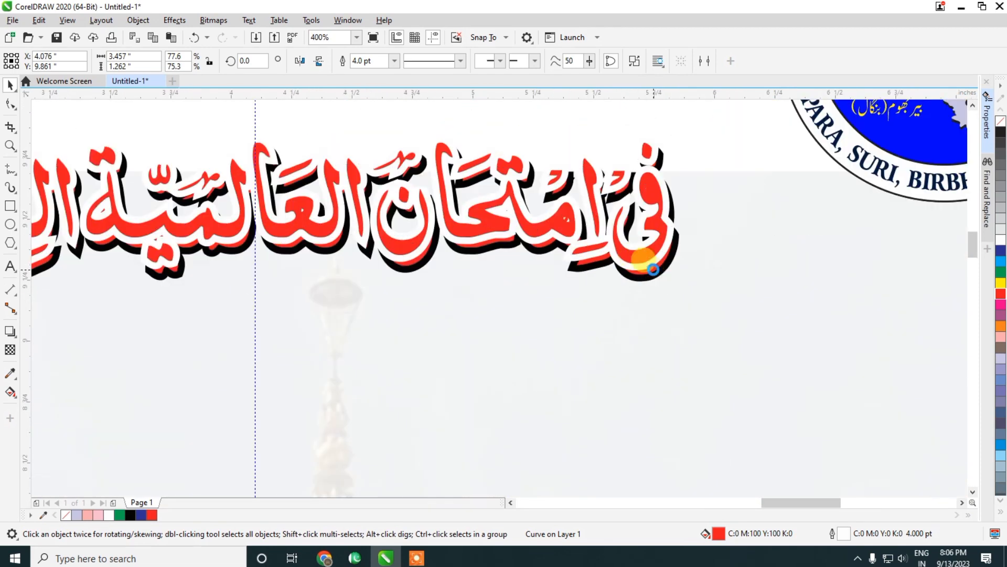
key("Down")
Step: Fill the black-outlined heading behind the copy with black (C75 M68 Y65 K90) so it forms a solid shadow
left_click(669, 270)
scroll(649, 263, "up", 2)
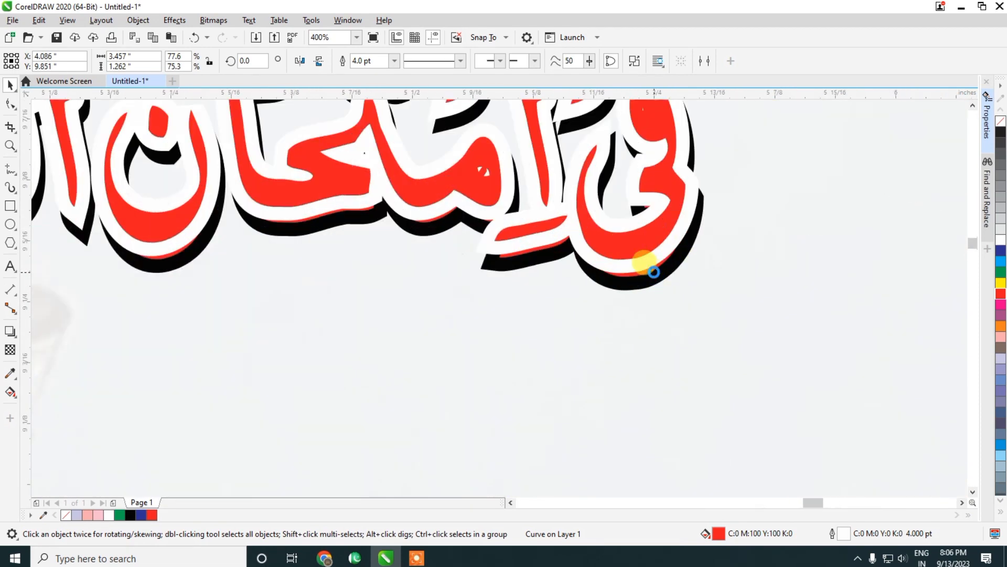
left_click(129, 515)
scroll(659, 260, "down", 3)
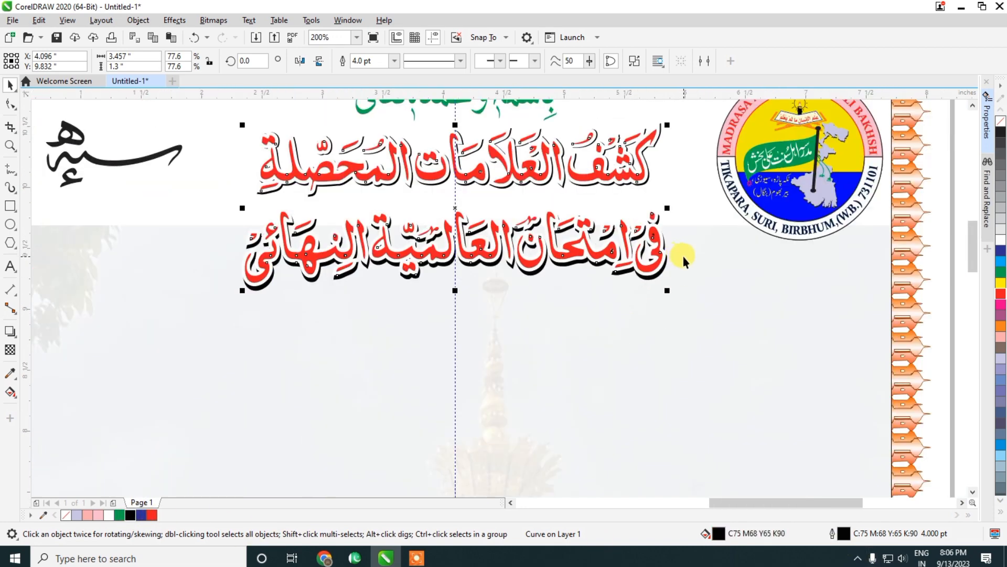
Step: Move the black text line "من المدرسة لاهل السنة" beneath the red heading, roughly centred on the vertical guideline
scroll(657, 269, "down", 1)
left_click(872, 349)
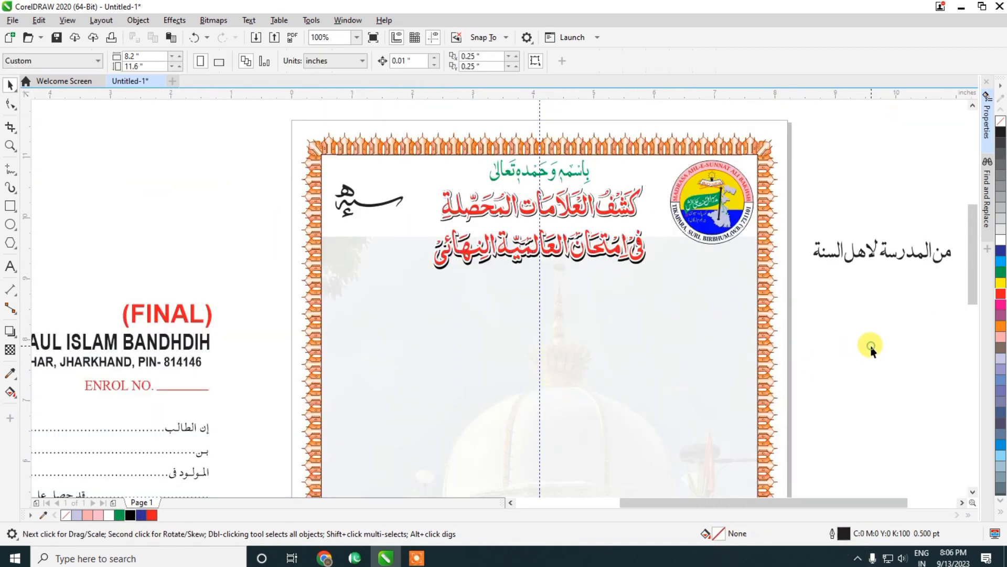
left_click_drag(913, 265, 570, 289)
scroll(547, 278, "up", 1)
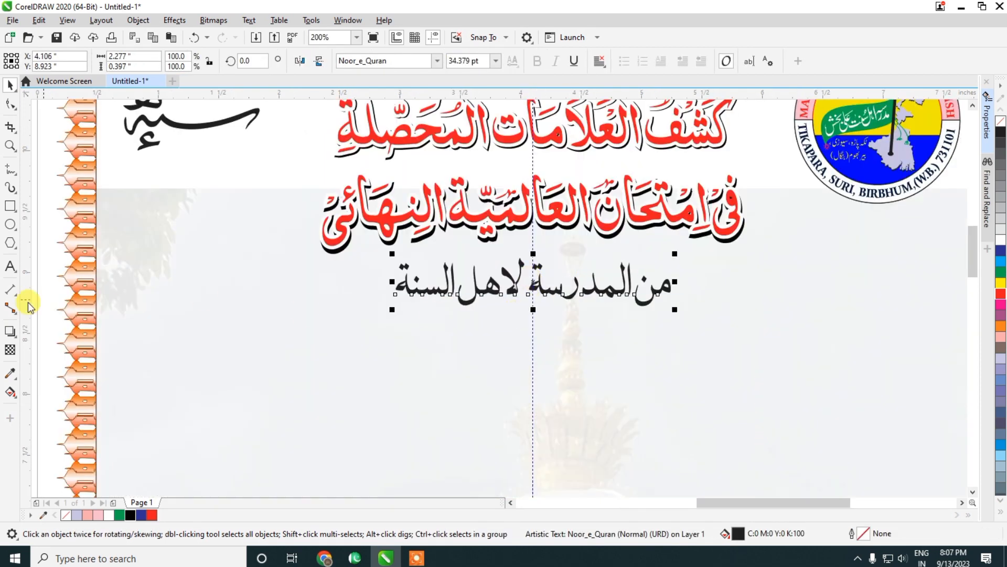
Step: Extend the Arabic line beneath the red heading with "والجماعت علی بخش، سیوری، بیربهوم" after "السنة"
left_click(10, 266)
key("super+space")
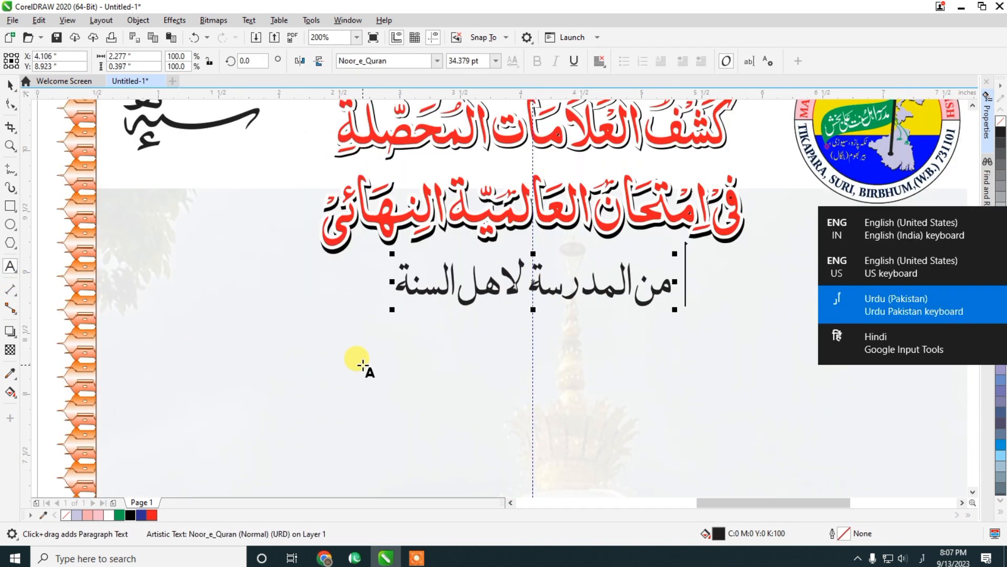
left_click(397, 295)
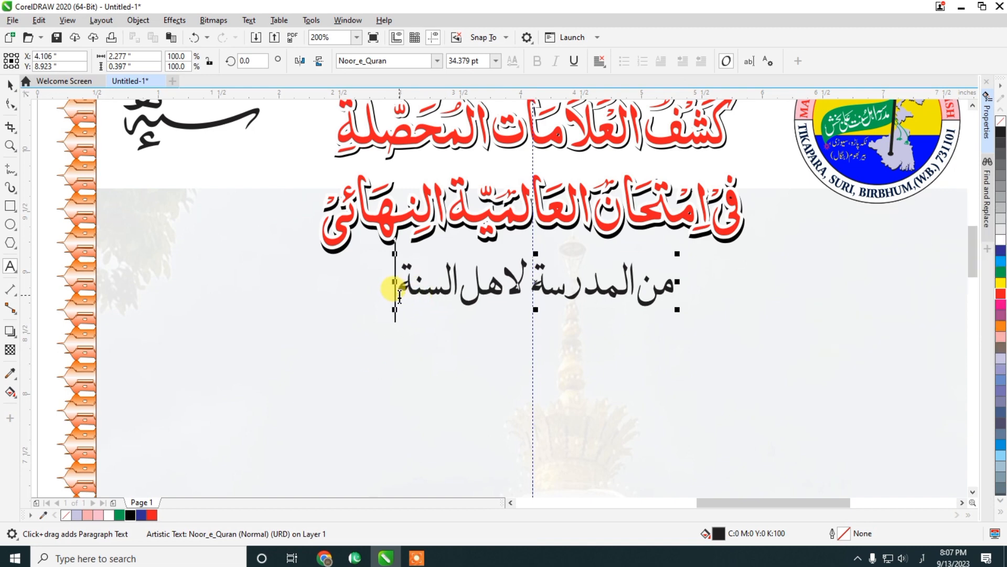
type("وال")
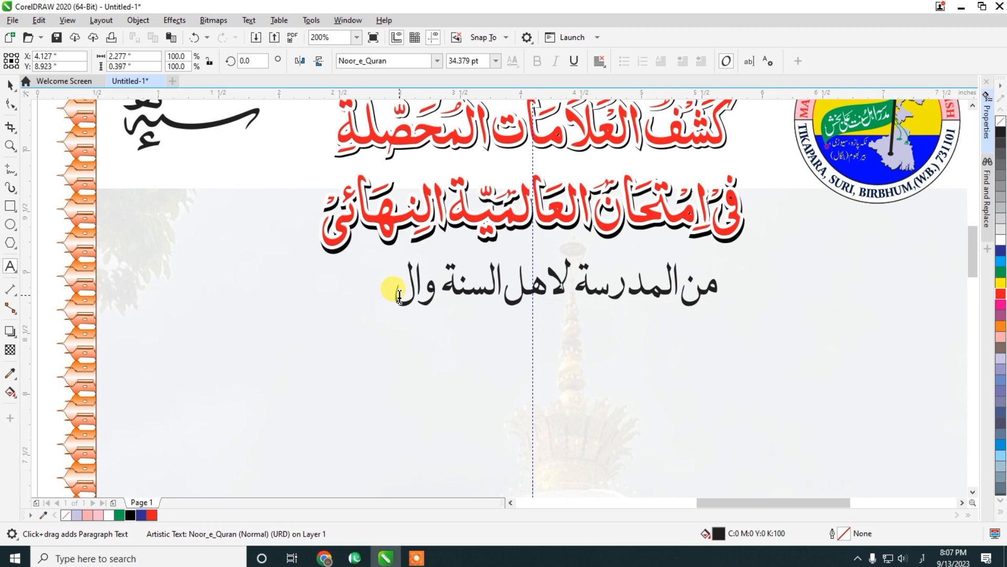
type("جماع")
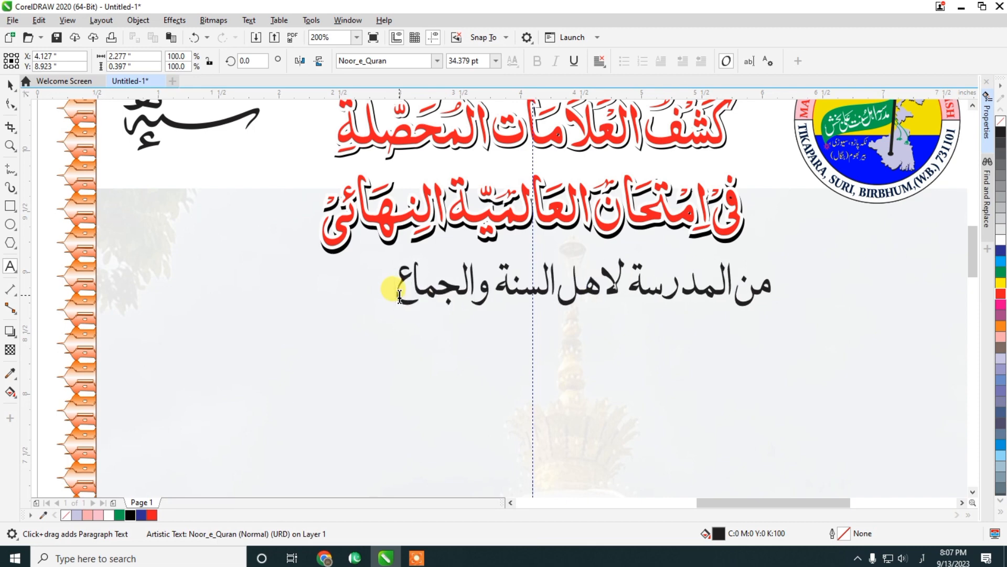
type("ت")
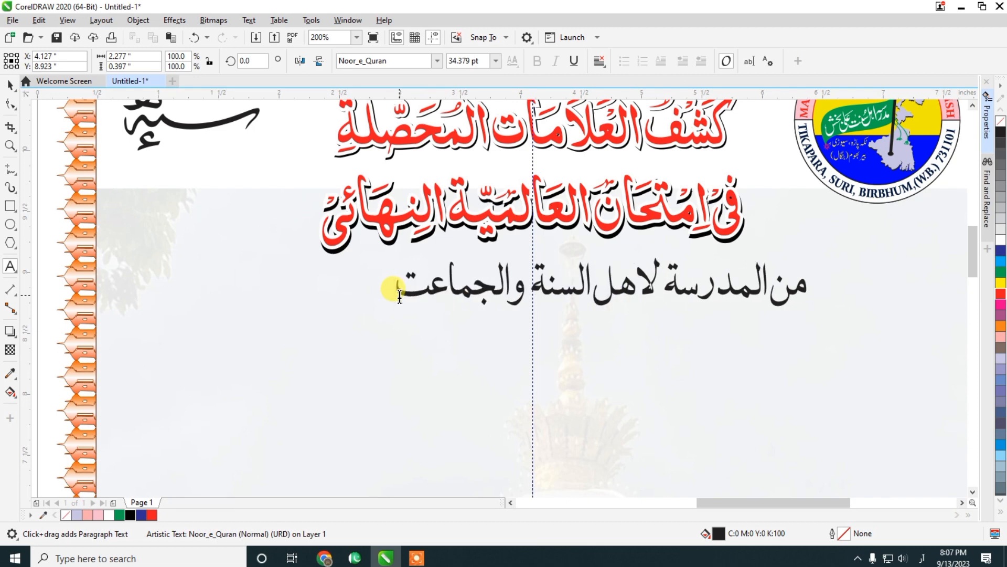
type(" على ب")
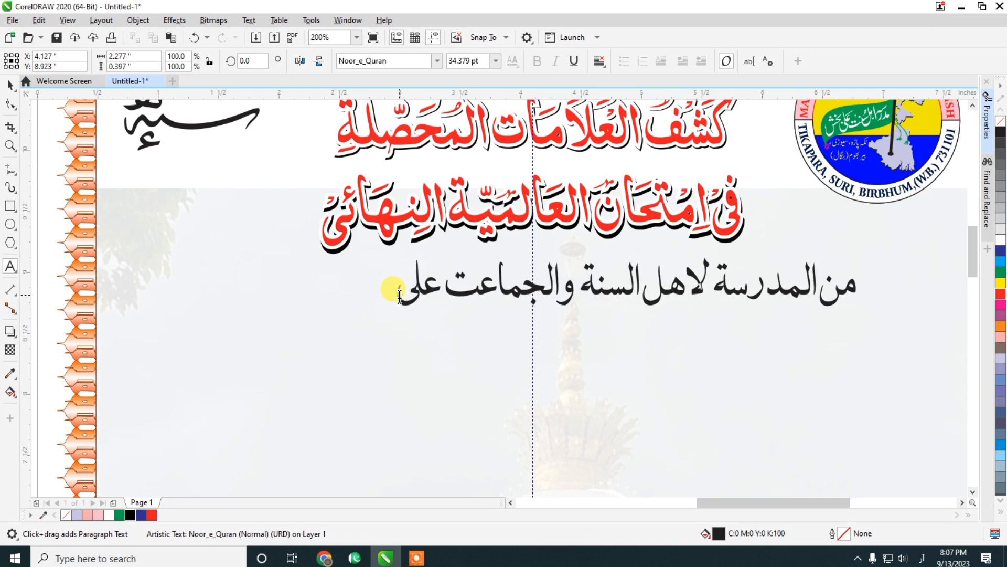
type("خش")
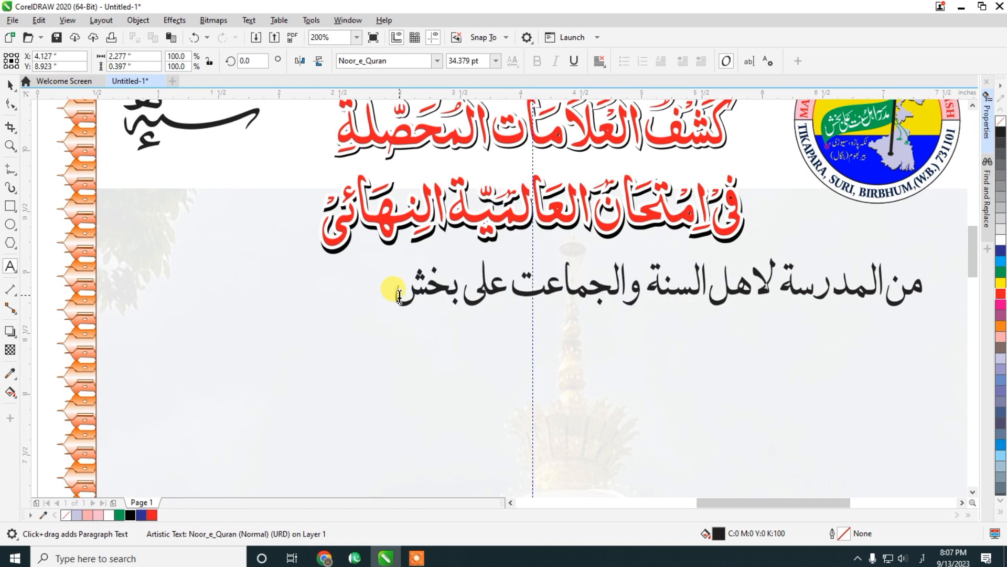
type("،")
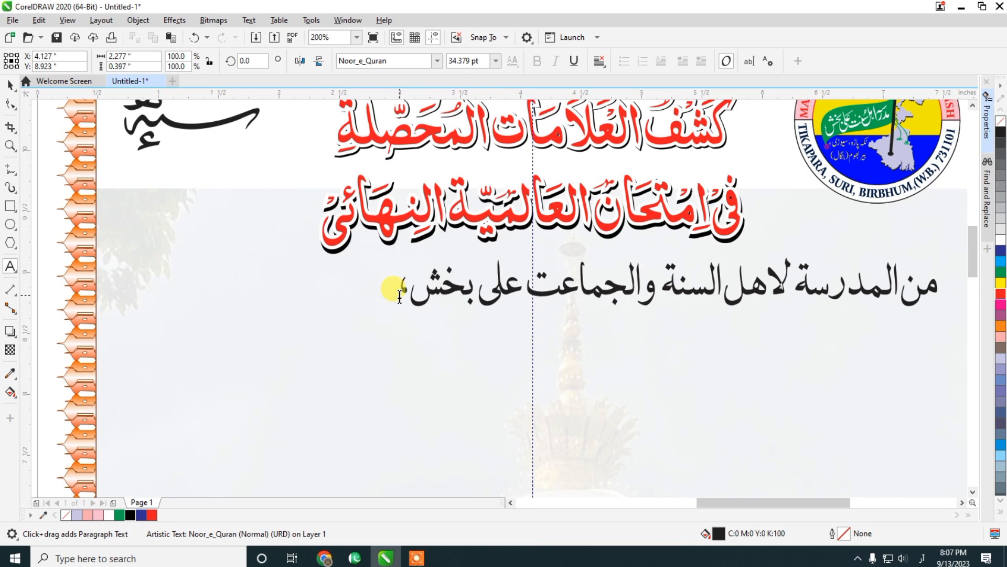
type(" سوری")
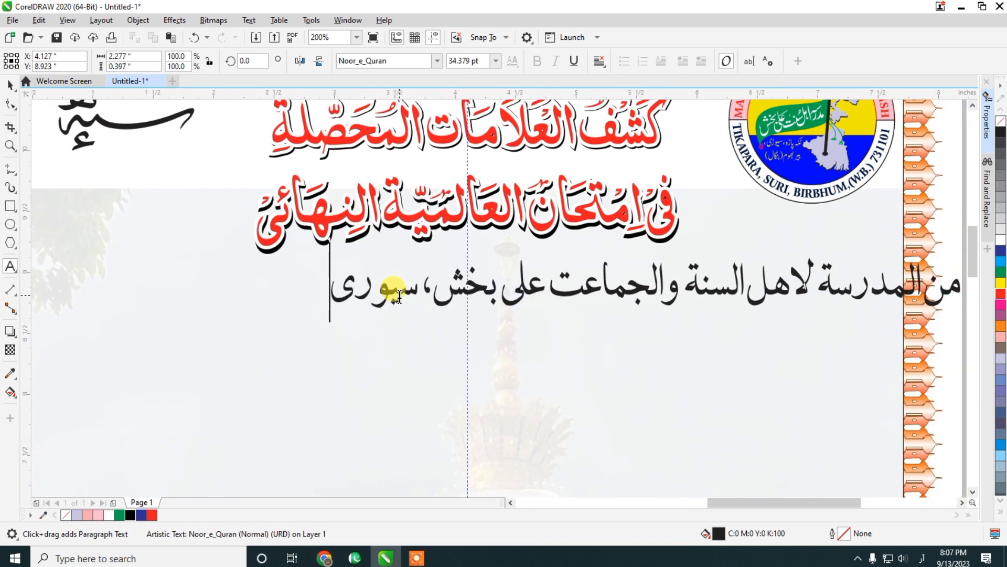
type("، بی")
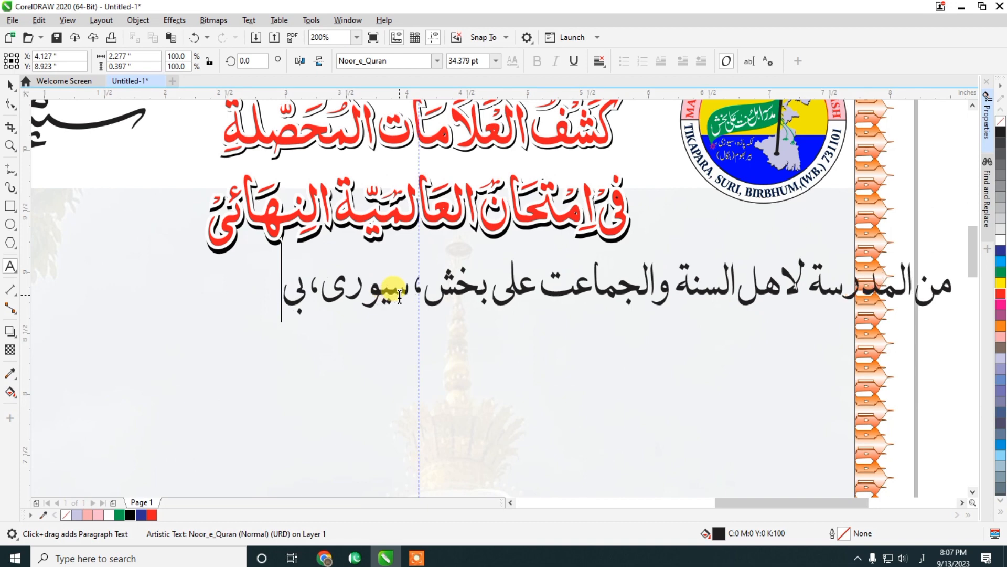
type("ربهوم")
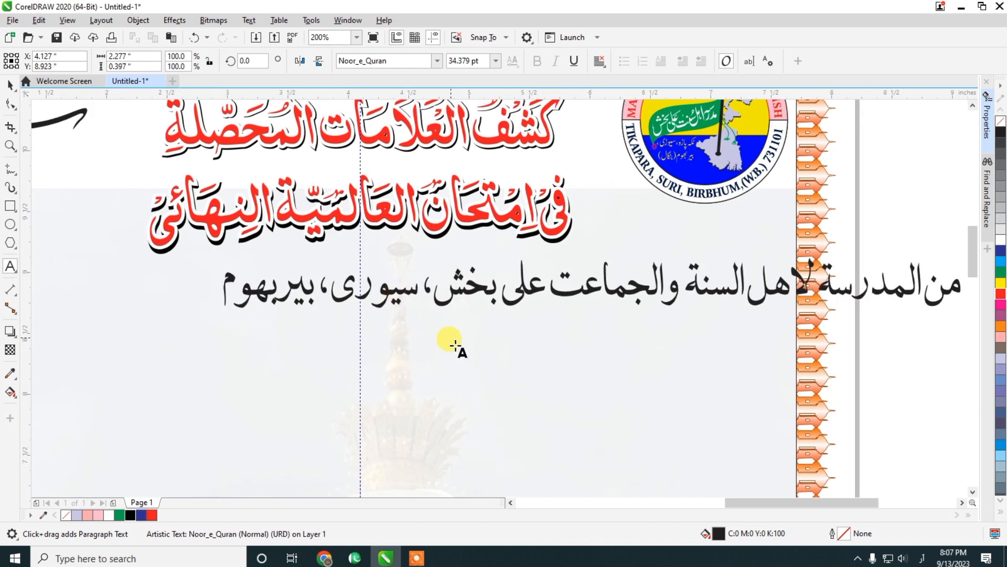
Step: Centre the extended Arabic line on the vertical guideline just beneath the red heading, at X 4.093 in, Y 9.037 in
left_click(11, 85)
left_click_drag(589, 282, 412, 279)
scroll(569, 262, "down", 1)
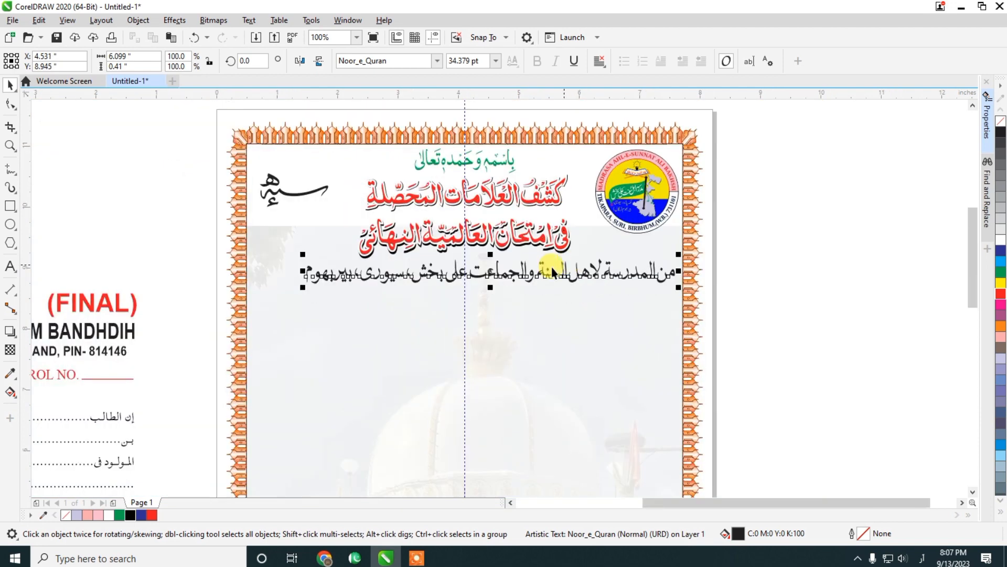
scroll(354, 265, "up", 1)
left_click_drag(626, 278, 574, 272)
key("Up")
key("Up")
key("Up")
scroll(549, 251, "down", 1)
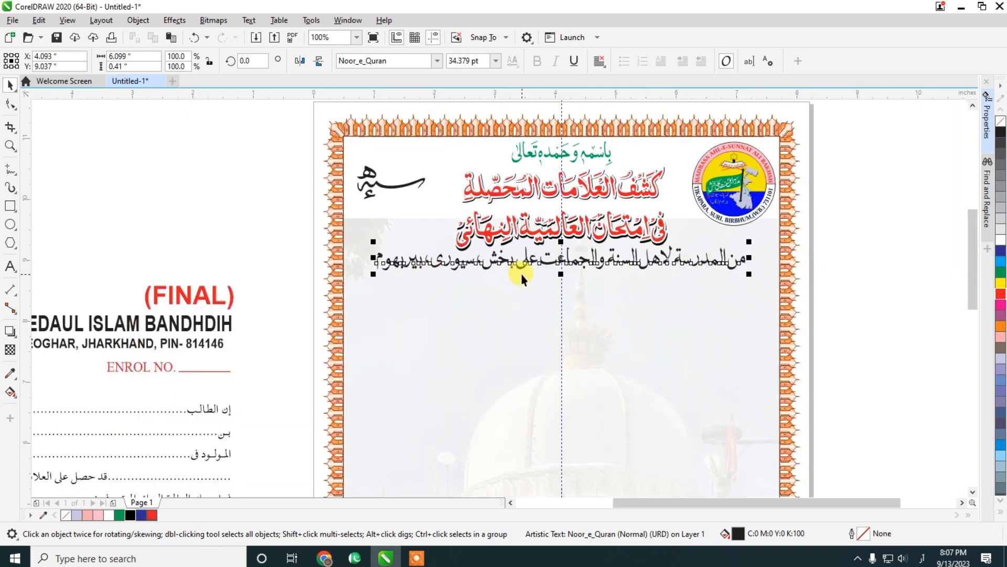
Step: Move the whole marks sheet content beside the page inside the ornamental border, centred below the Arabic line at X 4.096 in, Y 4.661 in
scroll(664, 191, "down", 1)
left_click(794, 245)
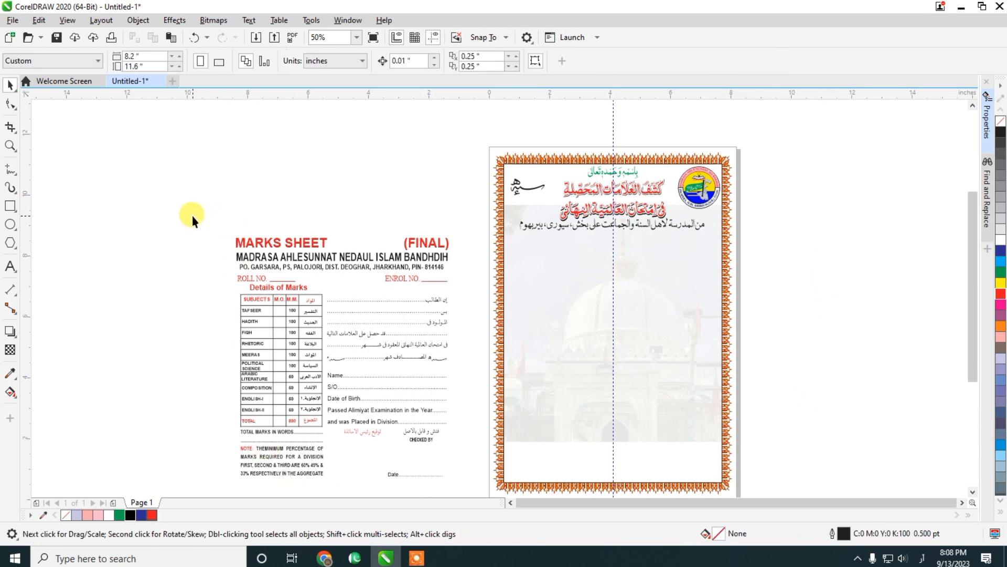
left_click_drag(191, 214, 481, 466)
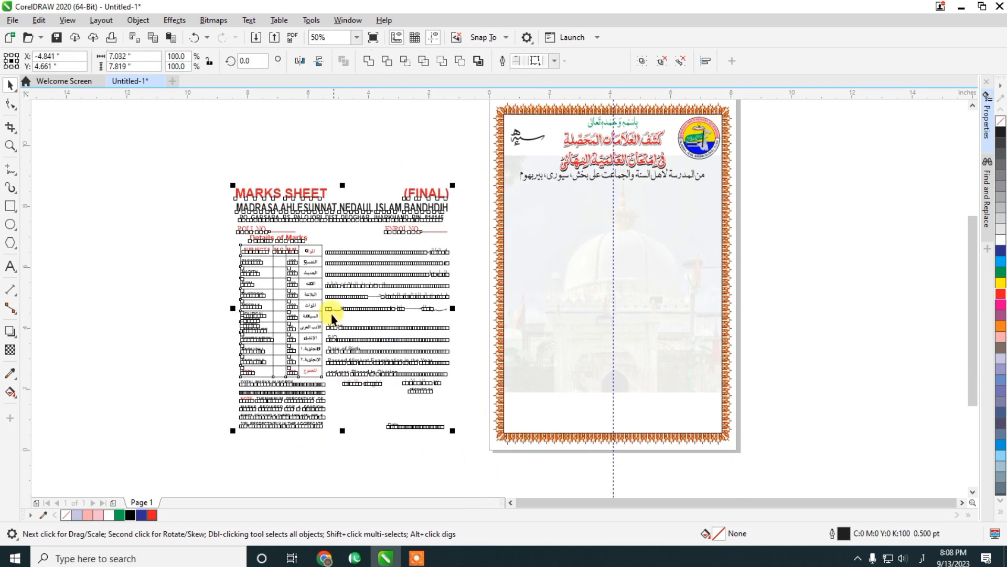
left_click_drag(332, 317, 613, 326)
scroll(643, 188, "up", 1)
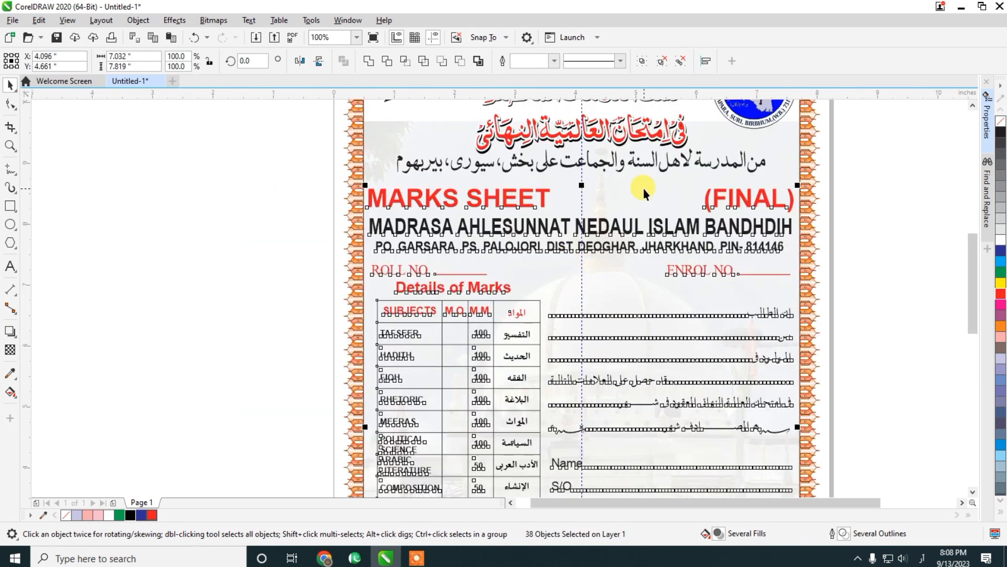
left_click(862, 249)
Step: Nudge the Arabic institution line slightly down to Y 9.017 in, away from the red heading
scroll(727, 162, "up", 1)
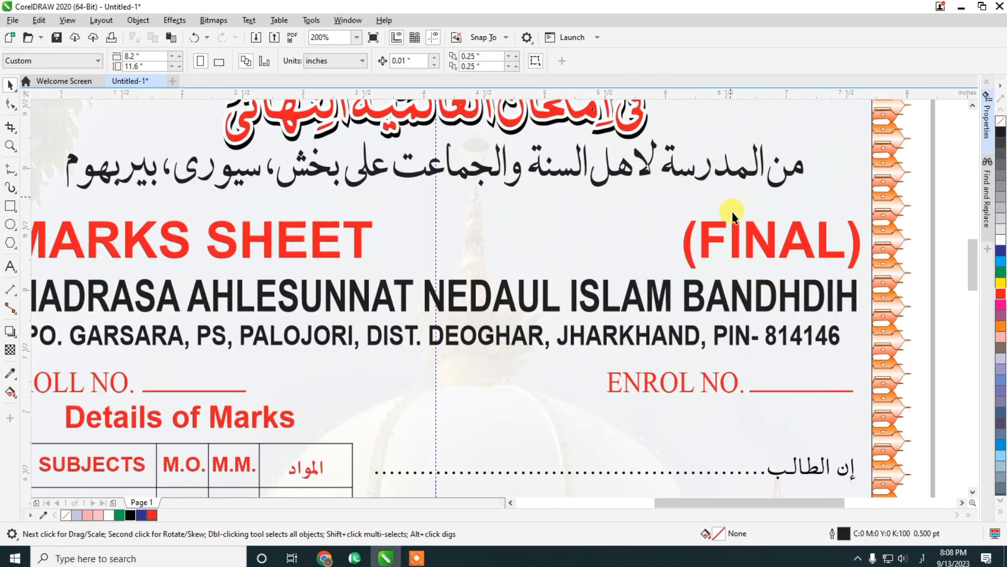
scroll(627, 153, "down", 1)
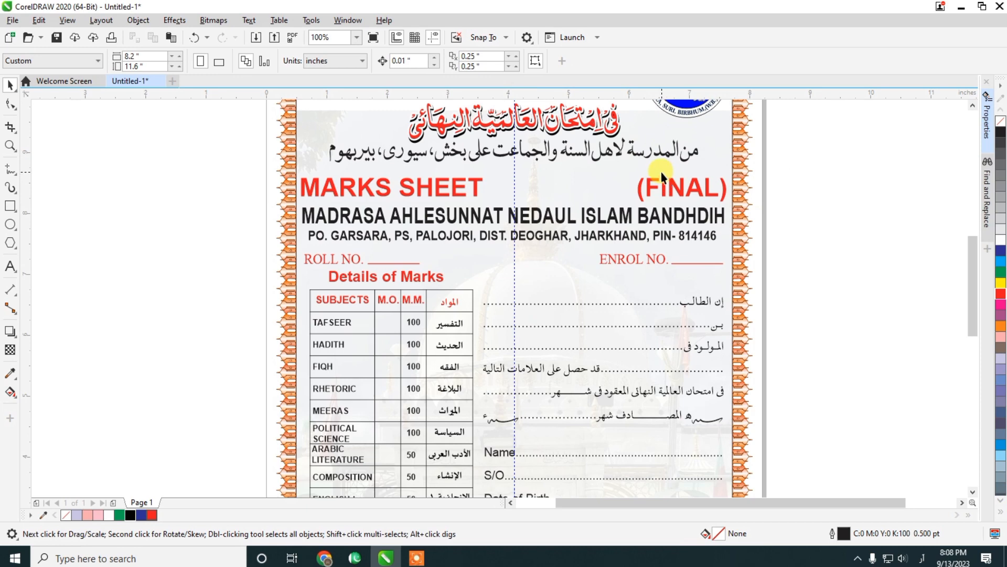
left_click(578, 152)
scroll(536, 124, "up", 1)
key("Down")
key("Down")
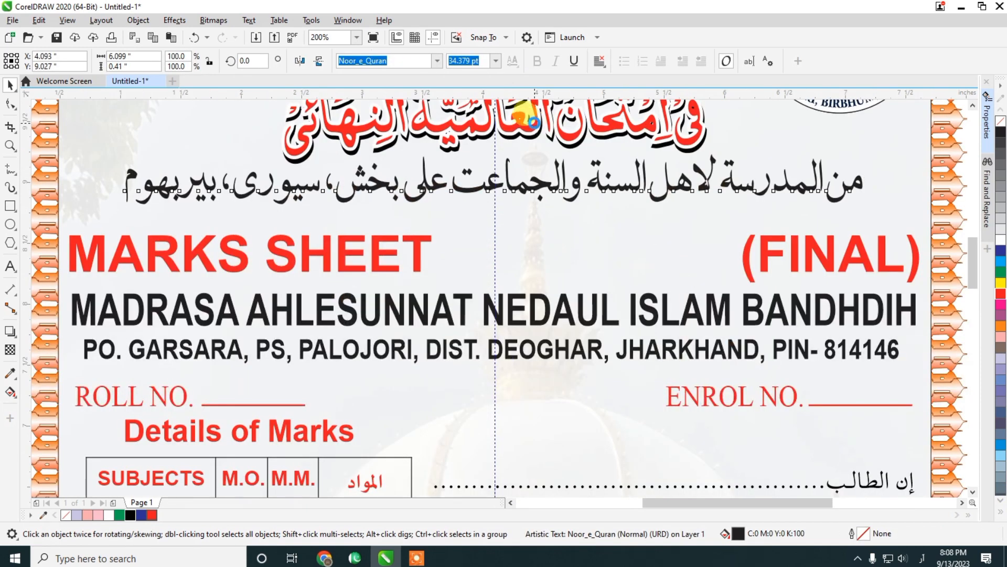
Step: Add the text "ALIMIYAT" in English and place it between "MARKS SHEET" and "(FINAL)", at X 4.568 in, Y 8.445 in
left_click(10, 266)
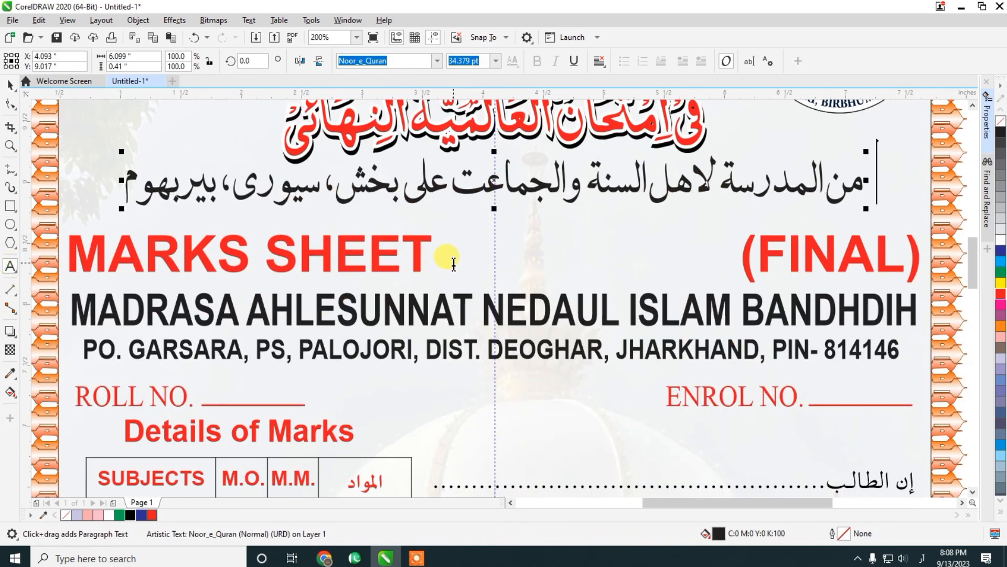
left_click(449, 257)
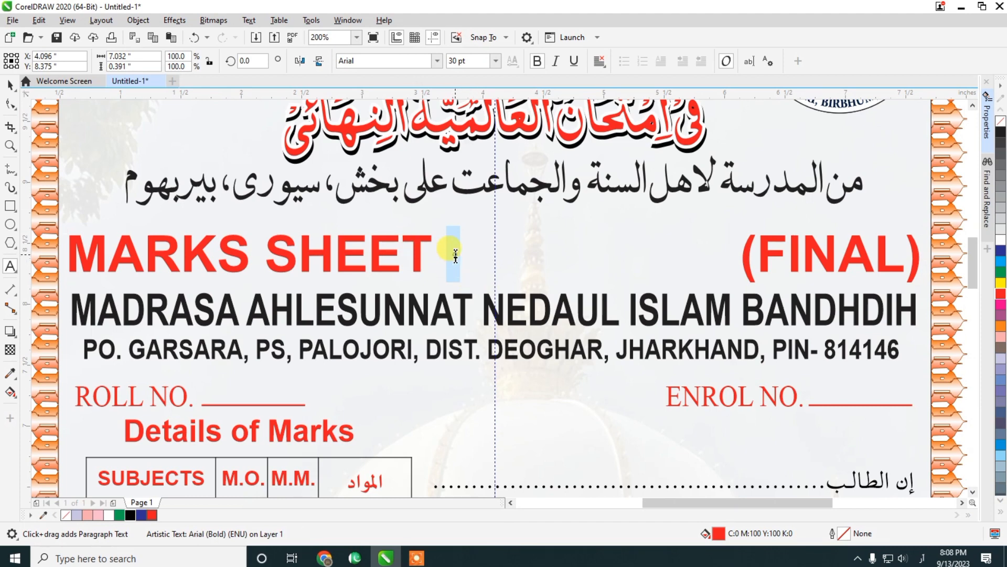
left_click(759, 146)
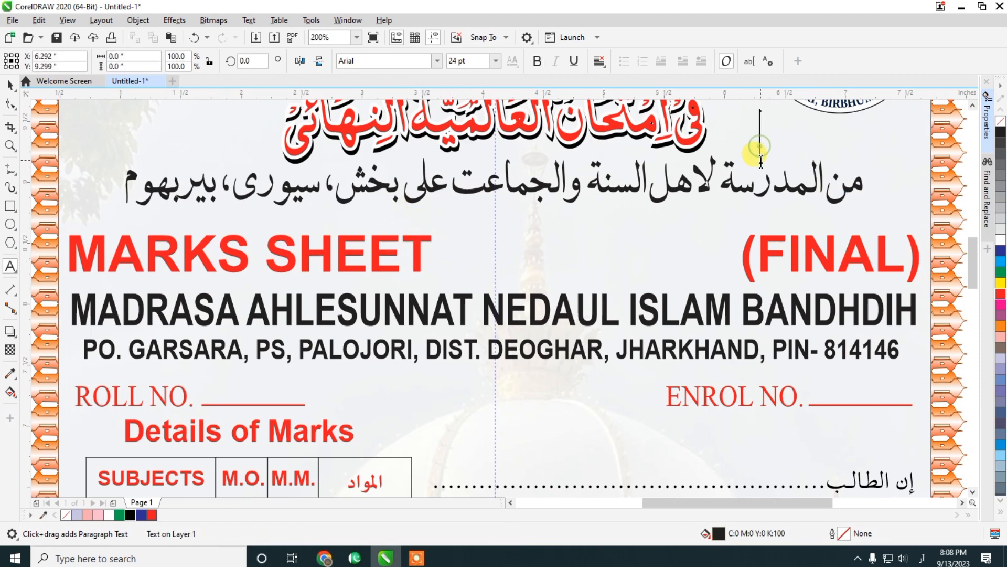
key("super+space")
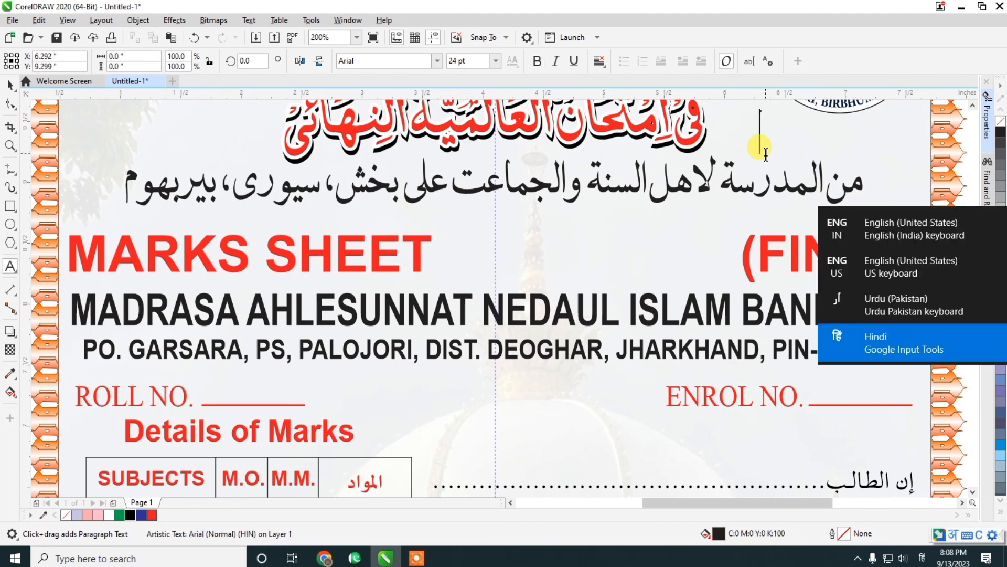
type("ALIMIYAT")
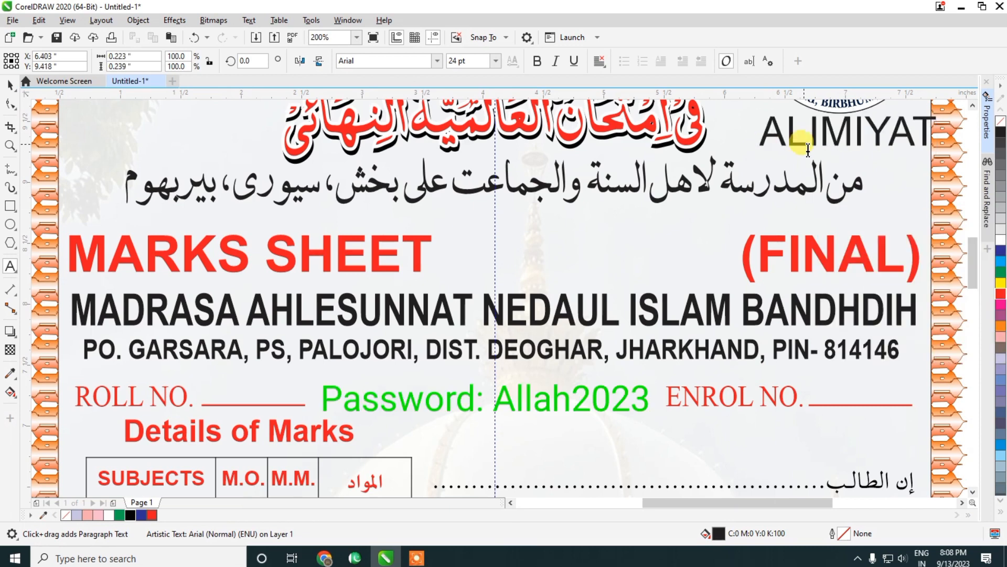
left_click(8, 87)
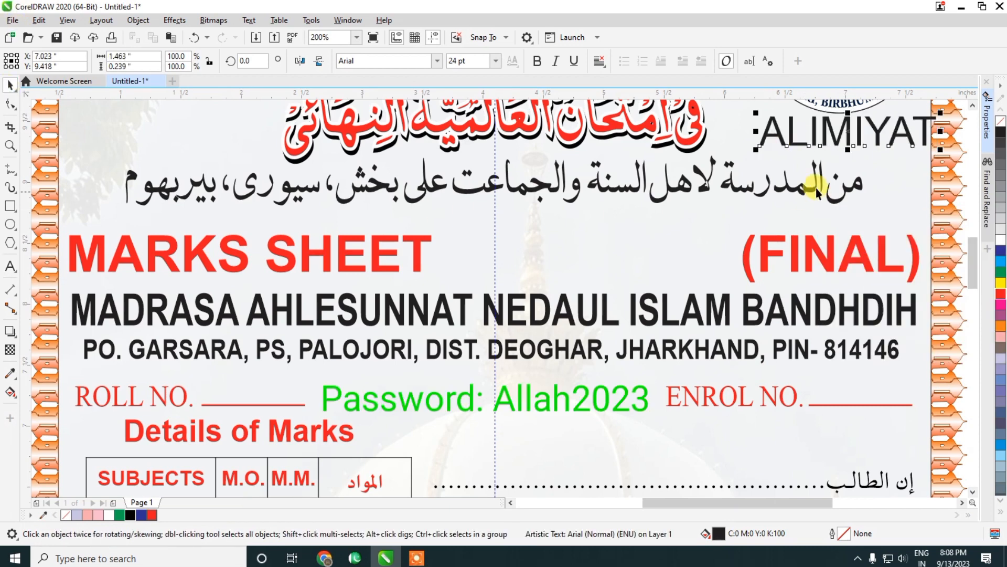
left_click_drag(850, 132, 552, 251)
Step: Set the "ALIMIYAT" text in the OnStage font and enlarge it to 40.072 pt, 2.276 in wide, filling the gap before "(FINAL)"
left_click(436, 61)
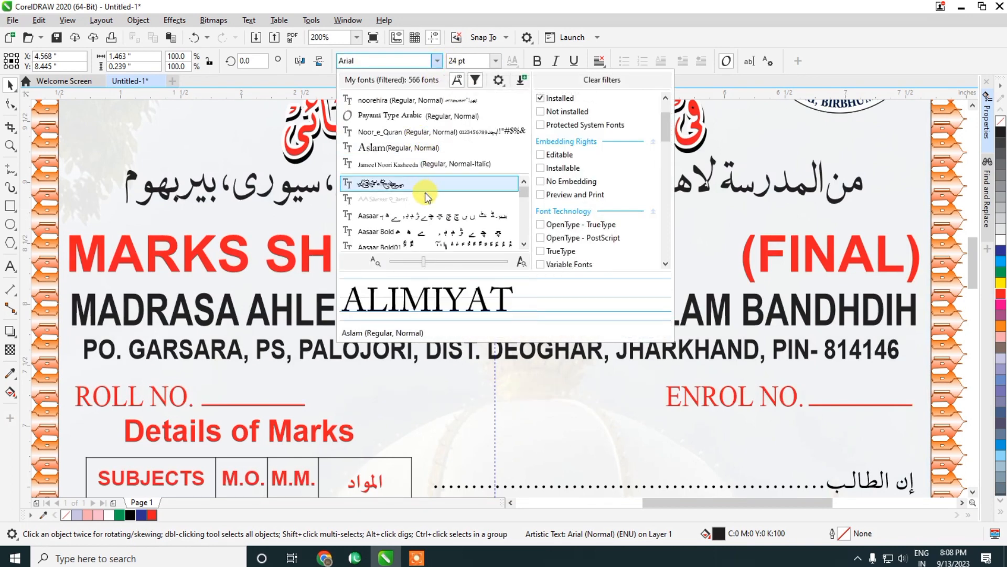
left_click_drag(524, 192, 523, 234)
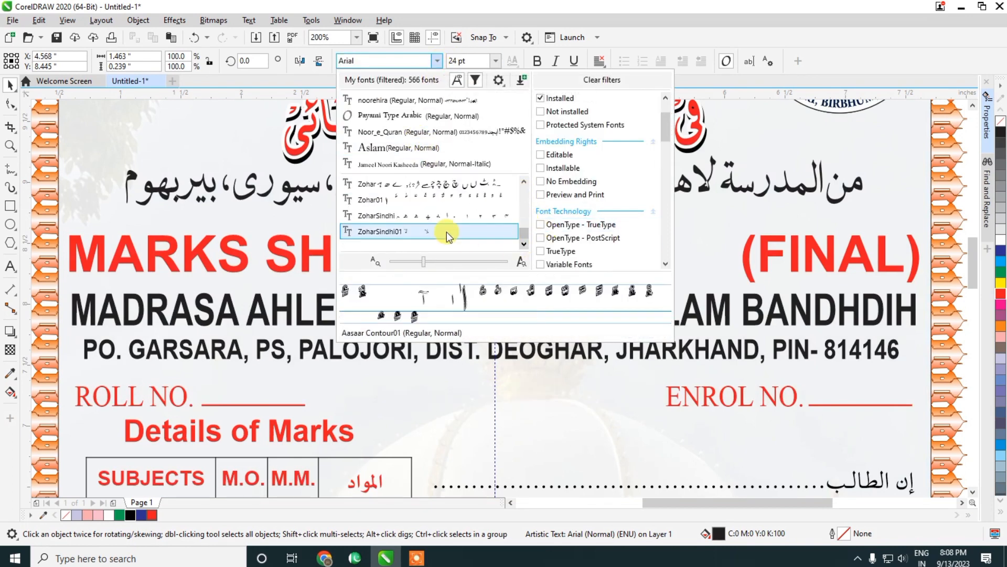
scroll(398, 199, "up", 2)
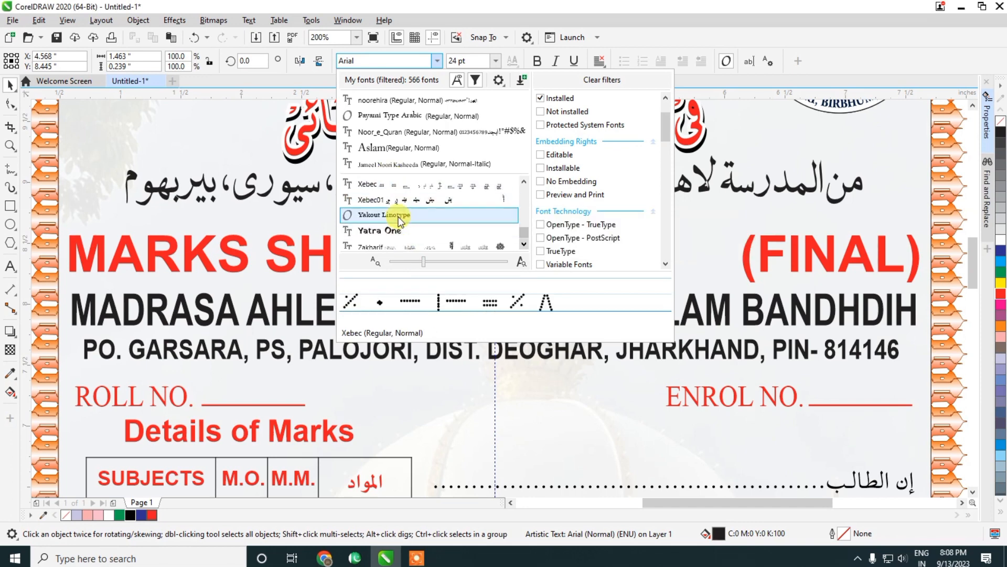
scroll(398, 216, "up", 1)
scroll(409, 214, "up", 3)
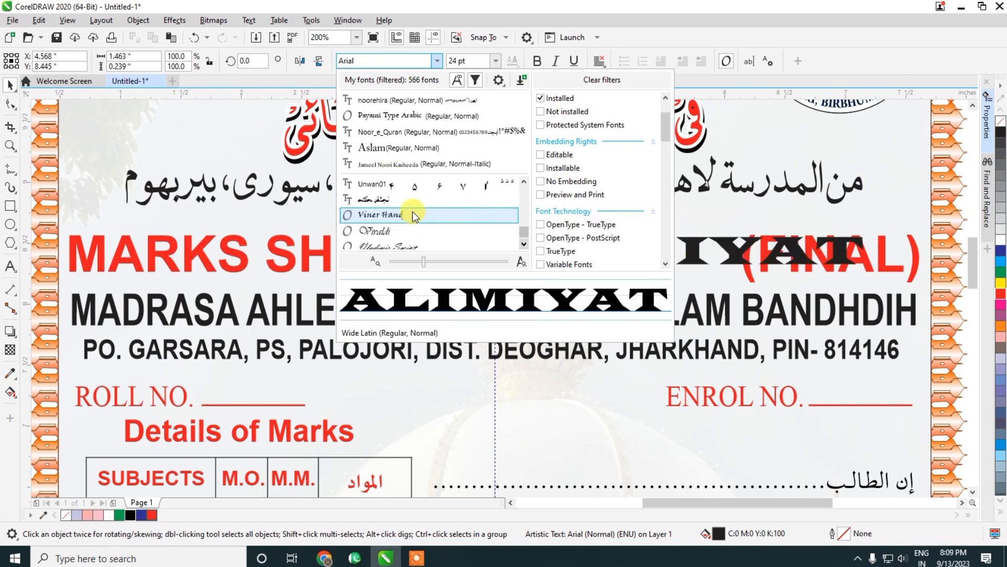
scroll(413, 213, "down", 5)
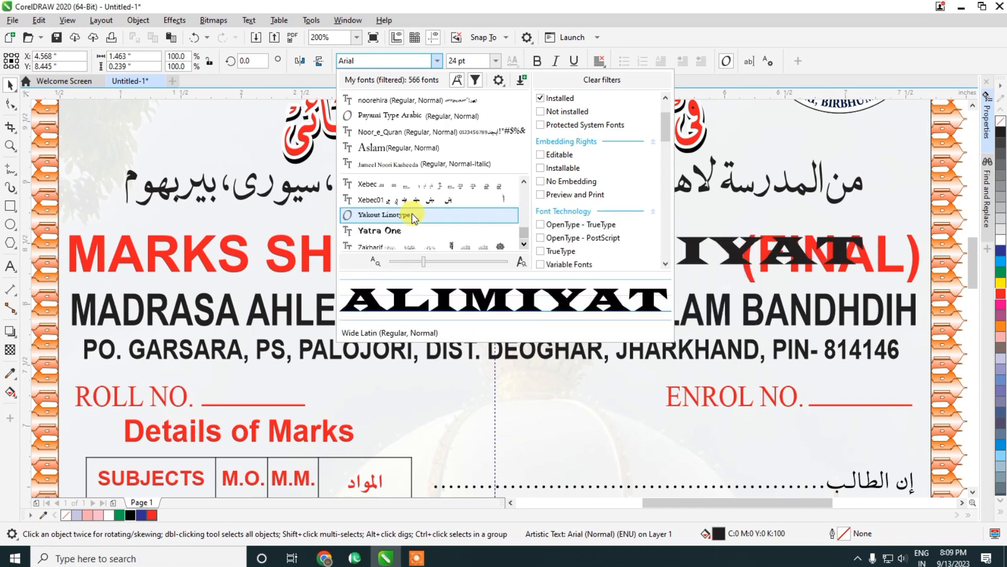
scroll(411, 212, "up", 6)
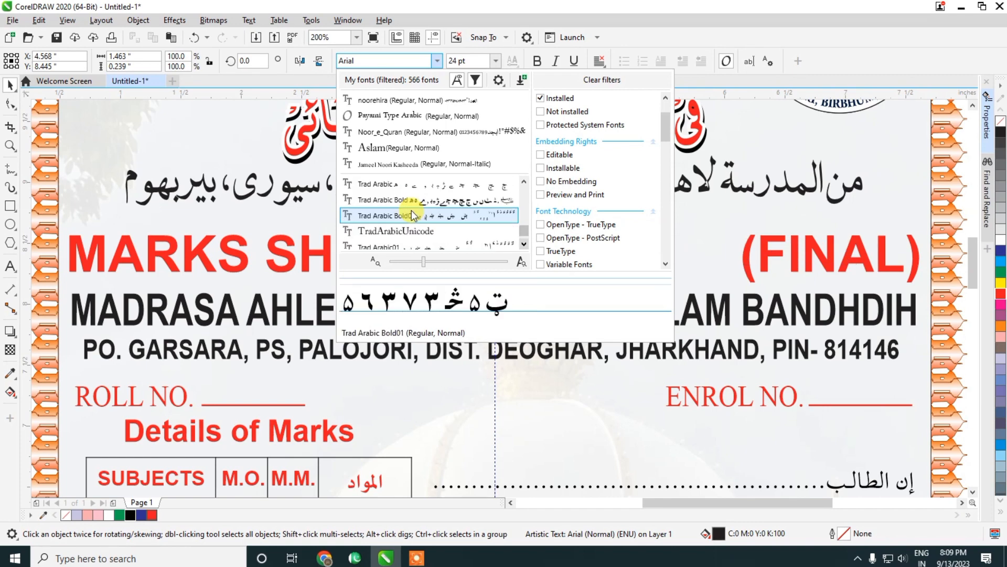
scroll(412, 212, "up", 6)
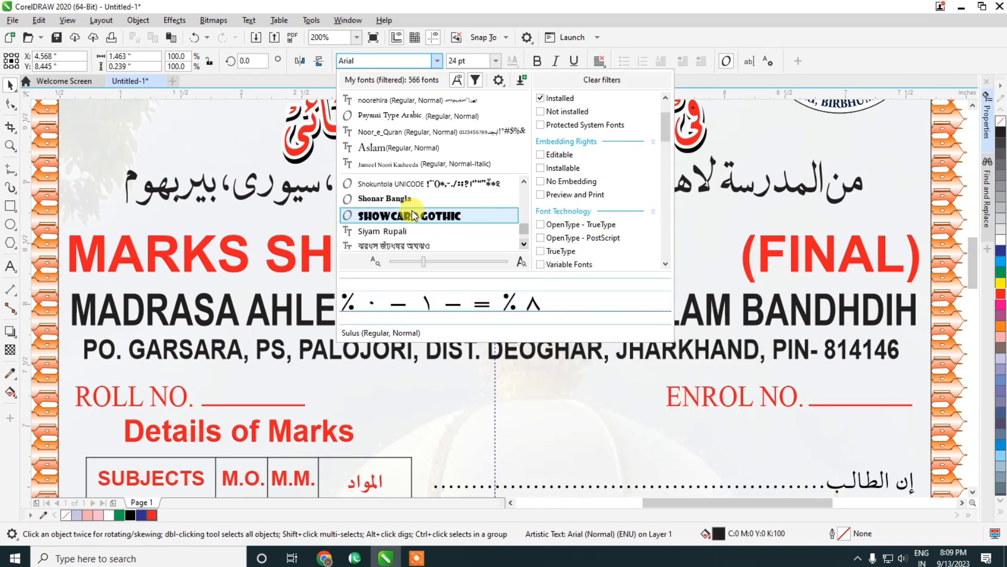
scroll(411, 210, "up", 2)
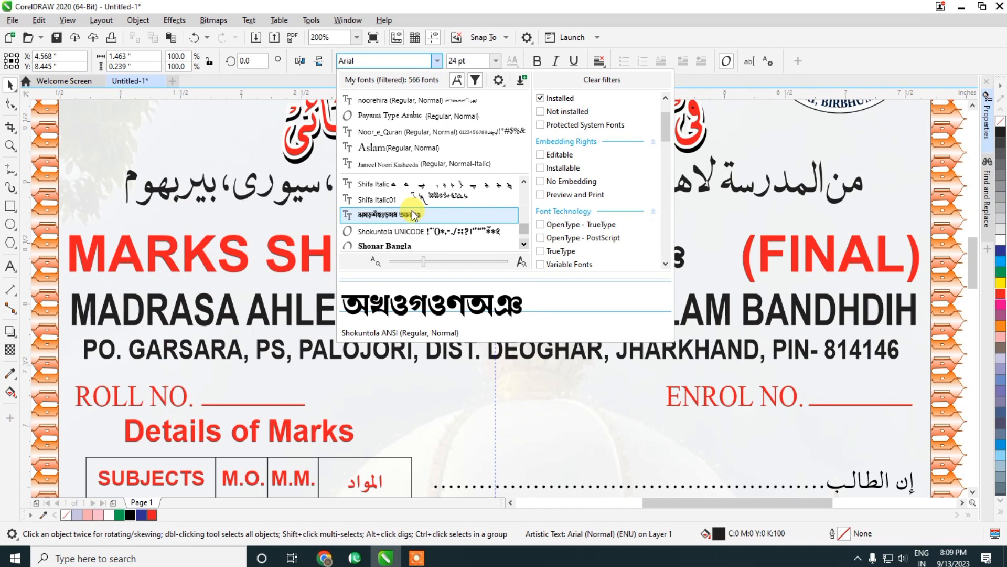
scroll(413, 210, "up", 3)
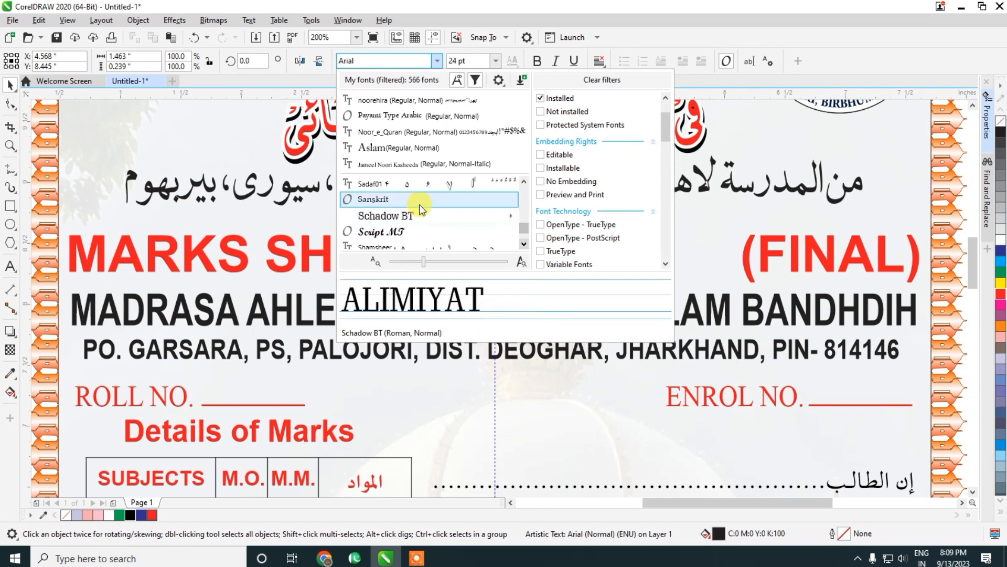
scroll(420, 205, "up", 8)
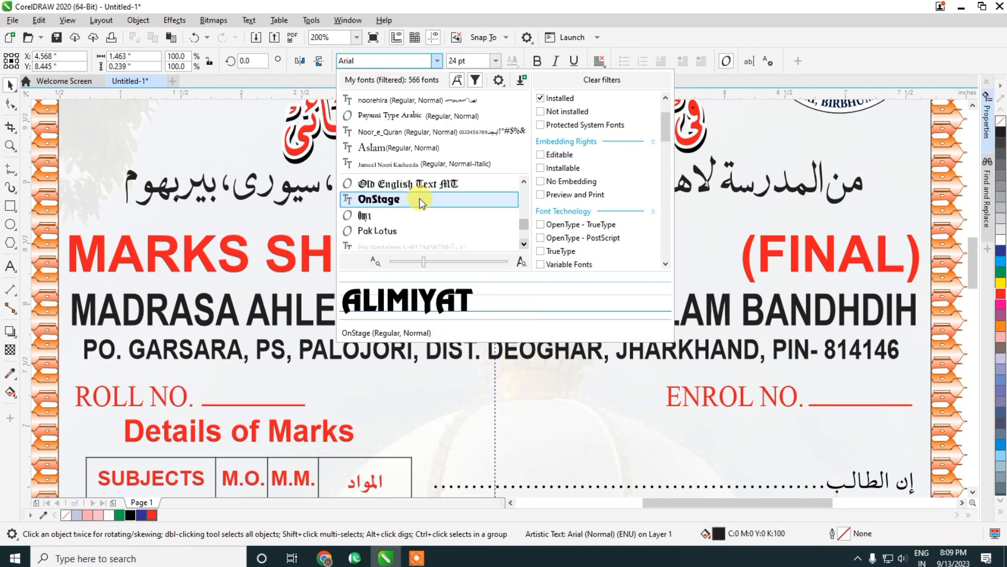
left_click(420, 203)
mouse_move(631, 234)
left_mouse_down()
mouse_move(732, 202)
mouse_move(628, 254)
left_mouse_up()
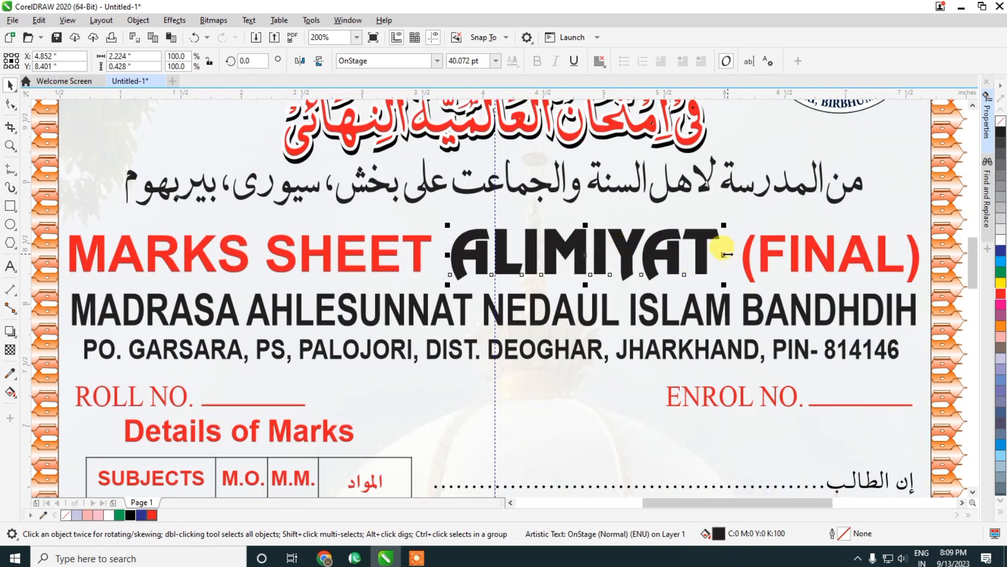
left_click_drag(726, 254, 733, 254)
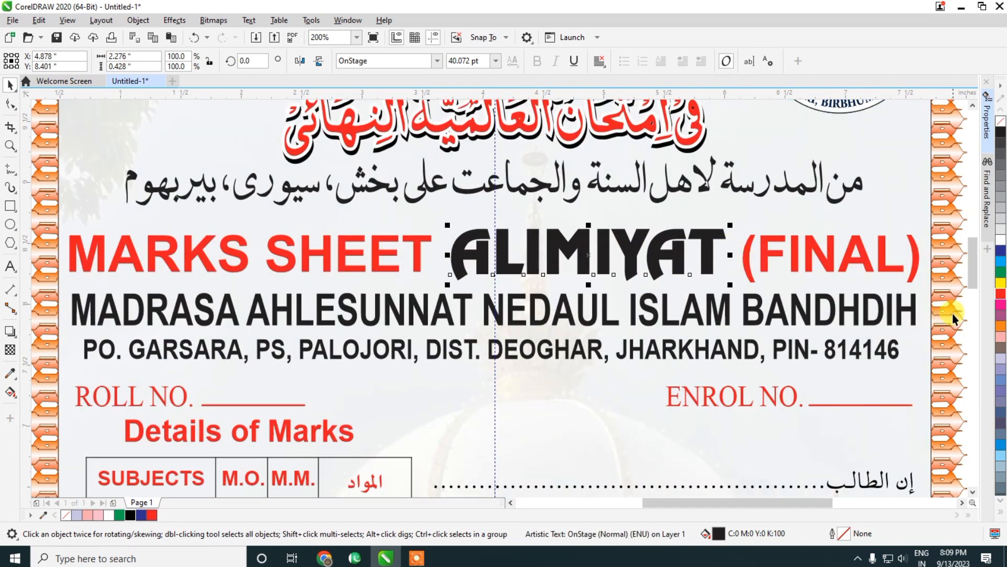
Step: Paste a copy of "ALIMIYAT" over the black one, fill it green and offset it up and left to X 4.858 in, Y 8.421 in
key("ctrl+v")
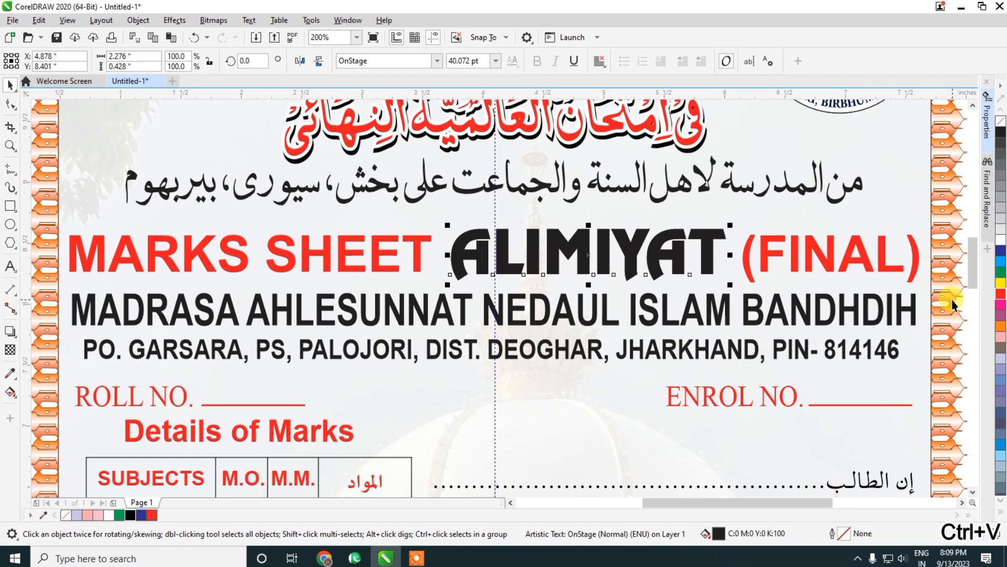
left_click(1001, 272)
scroll(608, 290, "up", 2)
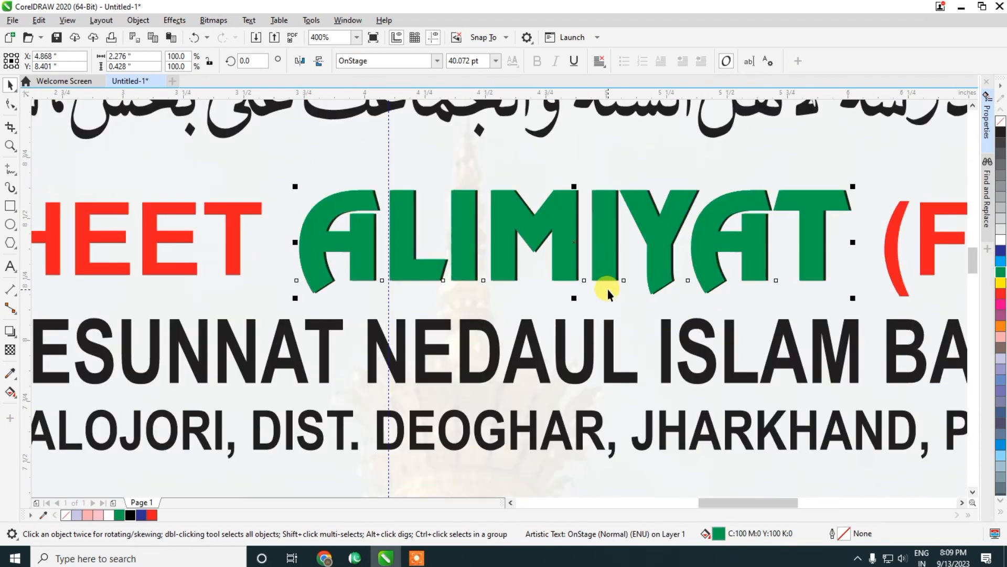
key("Up")
key("Up")
key("Left")
scroll(518, 215, "down", 2)
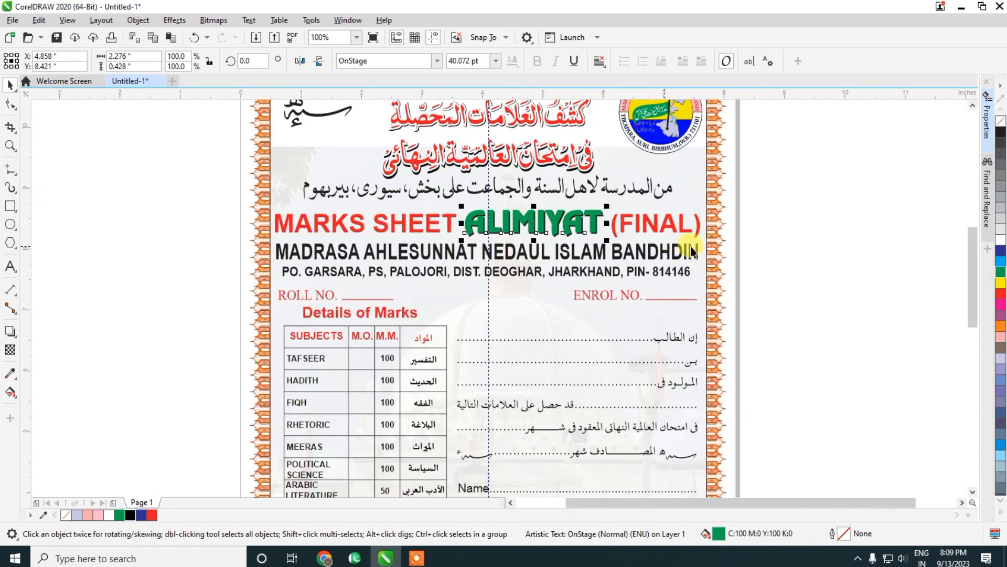
left_click(822, 229)
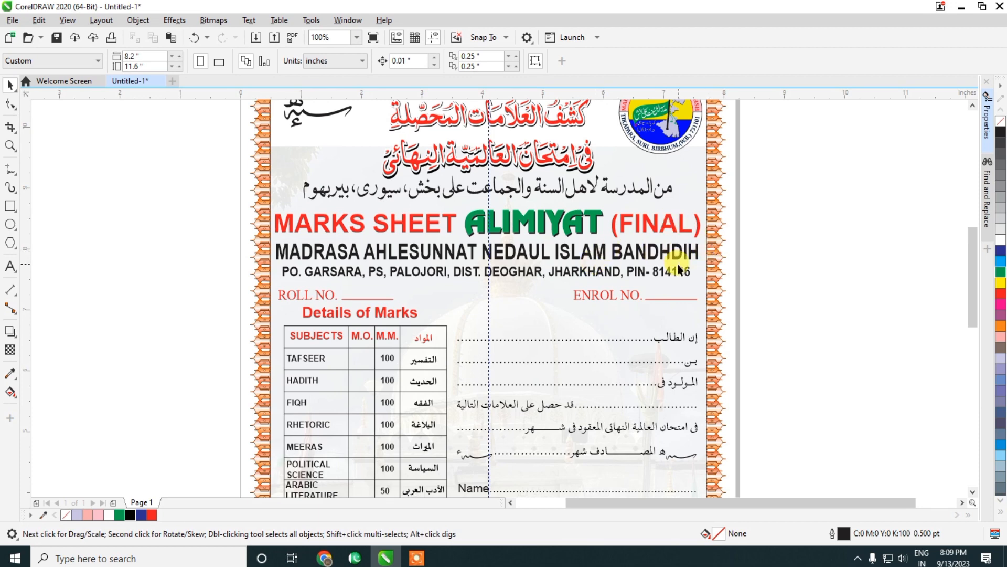
Step: Replace "NEDAUL ISLAM BANDHDIH" in the madrasa name line with "ALI BAKHSH, SIURI, BIRBHUM" and narrow the line to fit inside the border
left_click(357, 260)
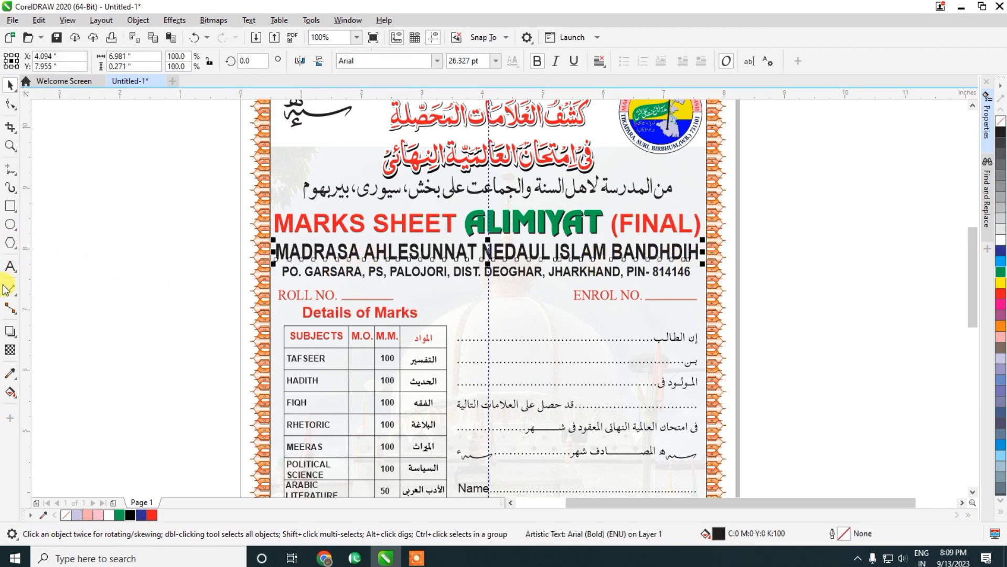
left_click(11, 267)
left_click_drag(701, 253, 485, 266)
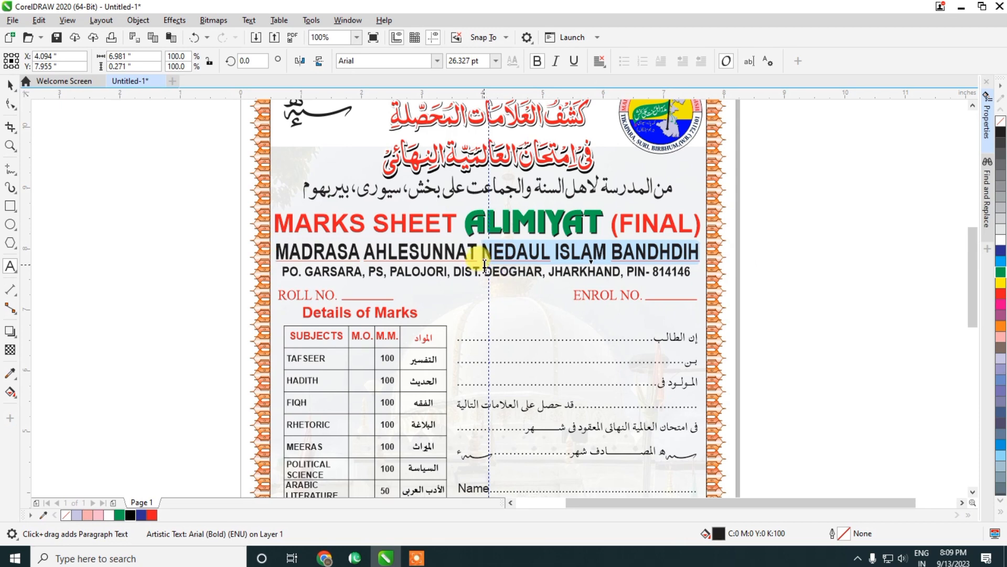
type("A")
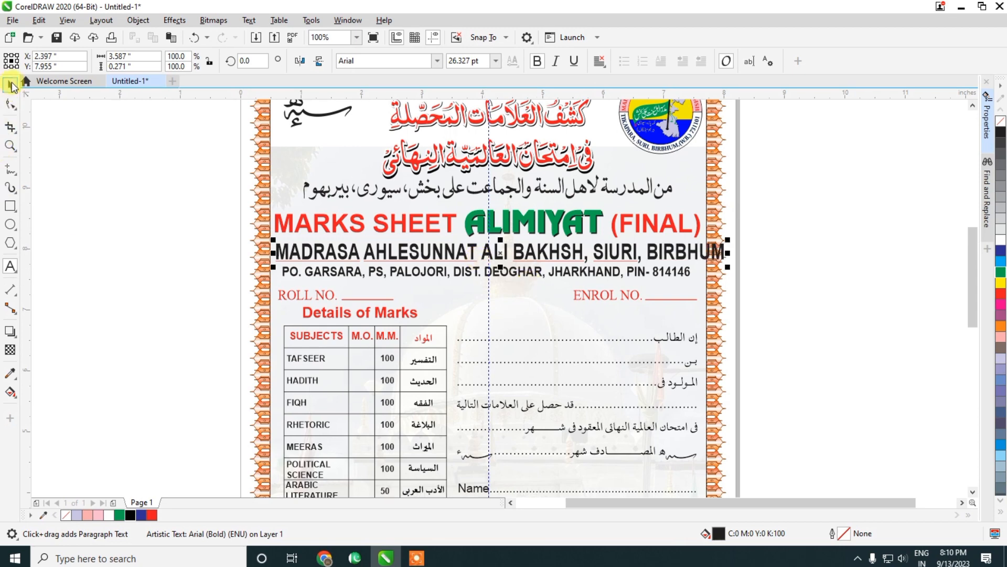
left_click(10, 85)
left_click_drag(727, 253, 704, 264)
Step: Replace the whole address line below the madrasa name with "WEST BENGAL, PIN-" followed by the madrasa's postal code
left_click(592, 273)
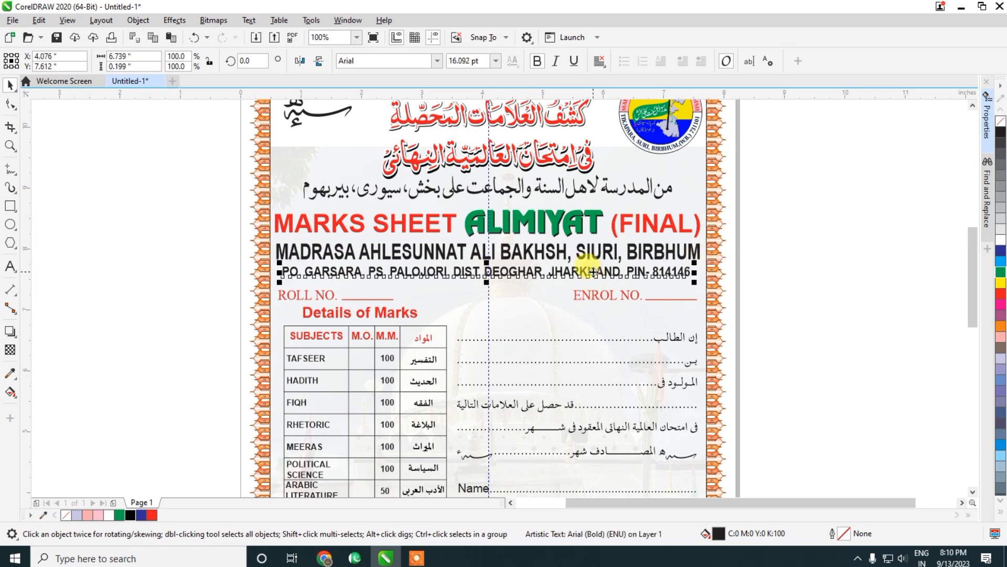
left_click(10, 266)
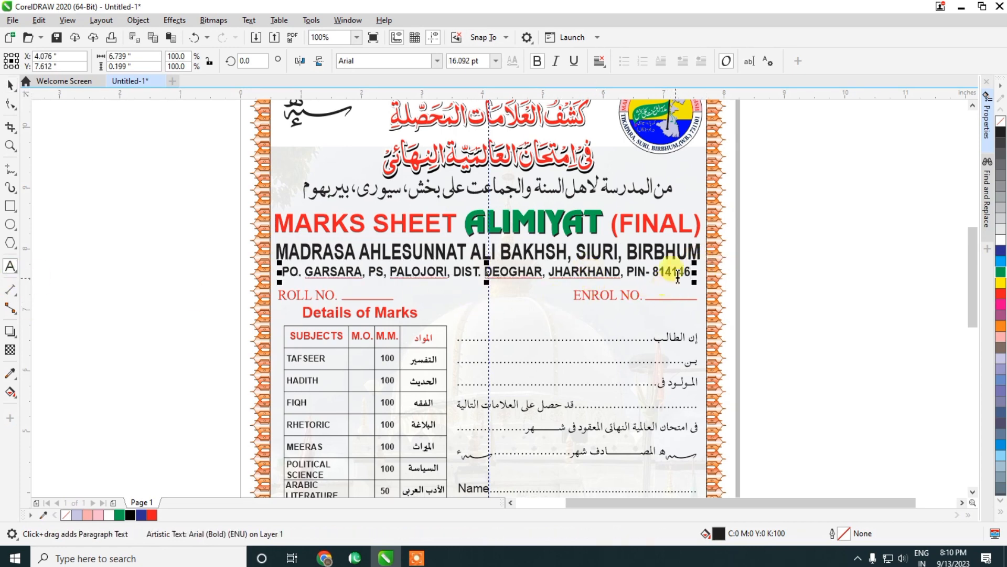
left_click_drag(687, 281, 557, 285)
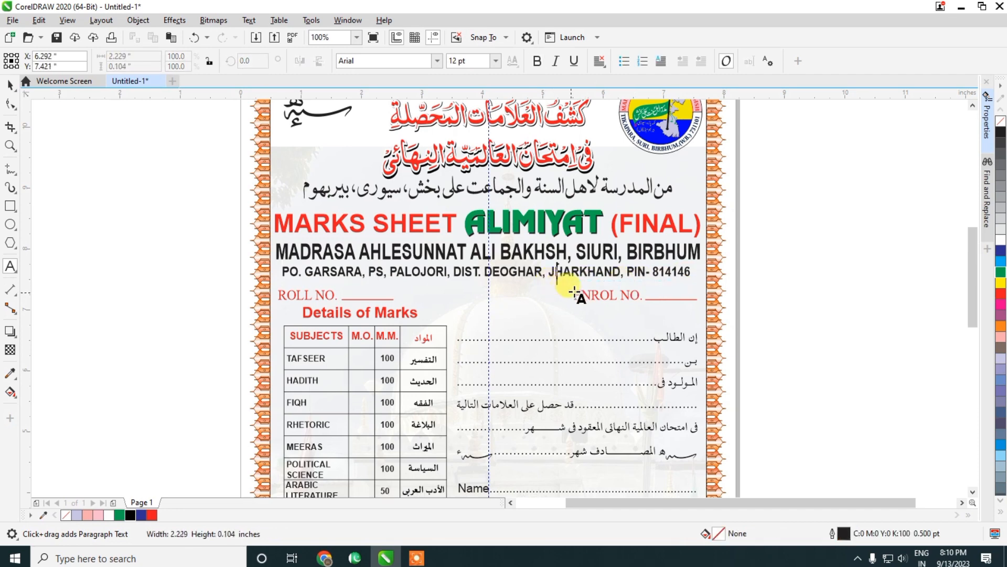
left_click(615, 272)
key("ctrl+a")
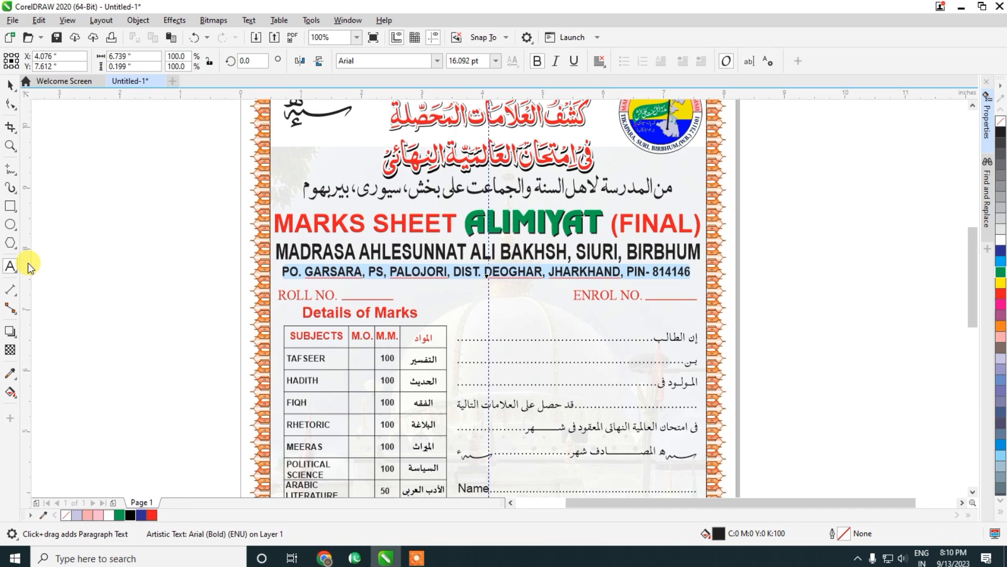
type("WE")
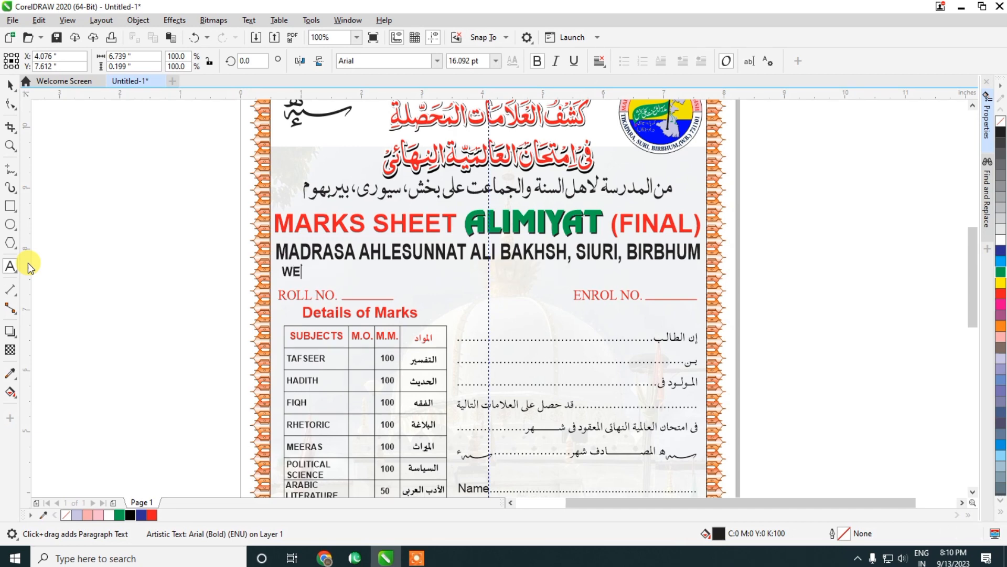
type("ST BENGAL")
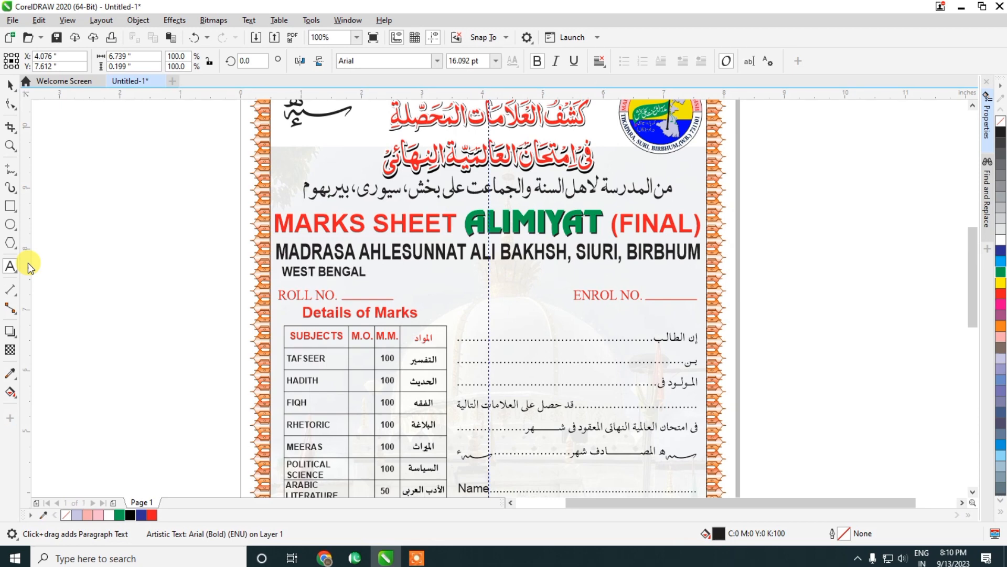
type(", PIN")
type(" N")
type("O")
key("BackSpace")
key("BackSpace")
type("- 731101")
key("Escape")
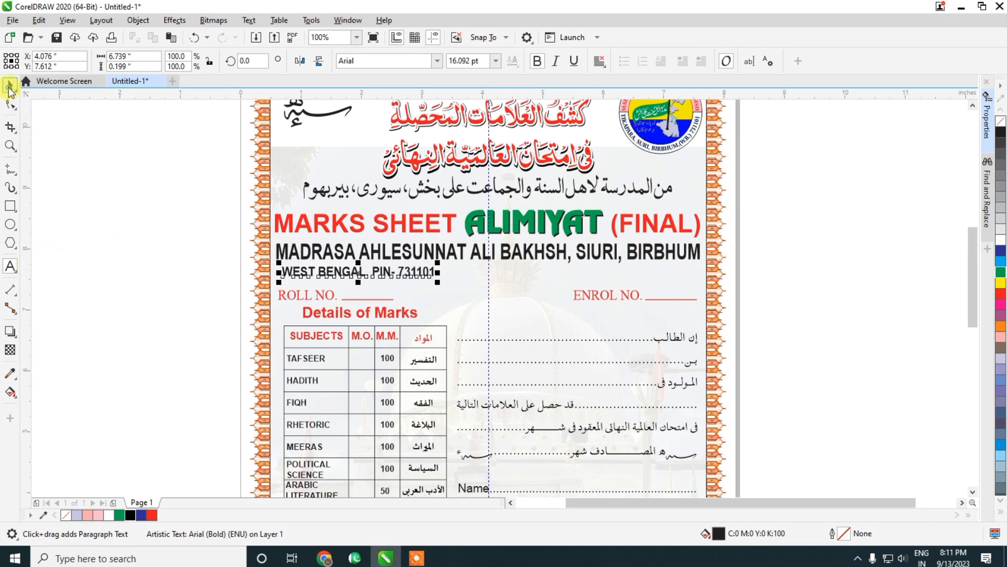
Step: Widen the new address line to 2.869 in and centre it on the vertical guideline at X 4.098 in, Y 7.612 in
left_click(9, 85)
left_click_drag(437, 272, 457, 285)
left_click_drag(368, 274, 492, 291)
scroll(492, 292, "up", 5)
left_click_drag(456, 254, 426, 253)
scroll(513, 218, "down", 5)
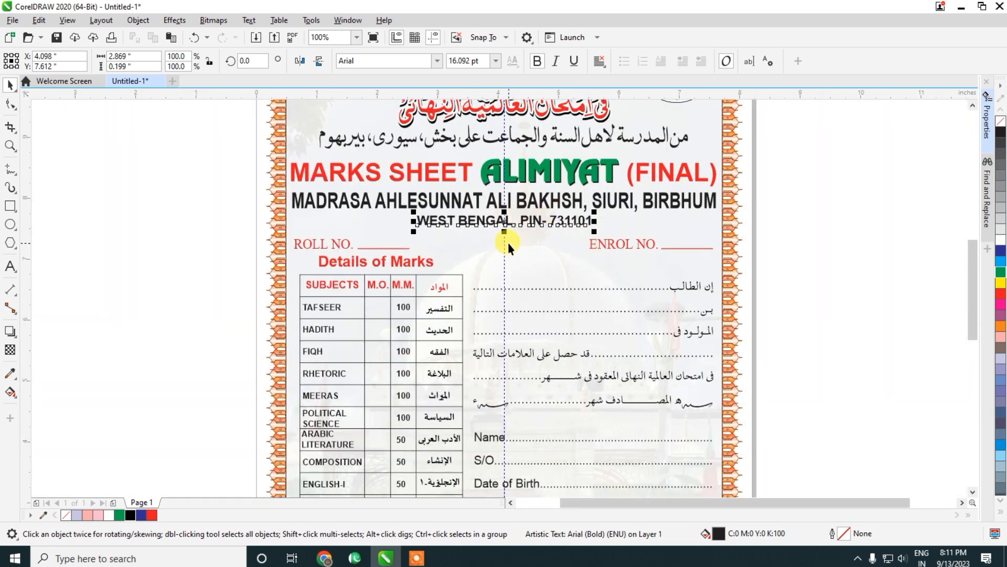
left_click(876, 225)
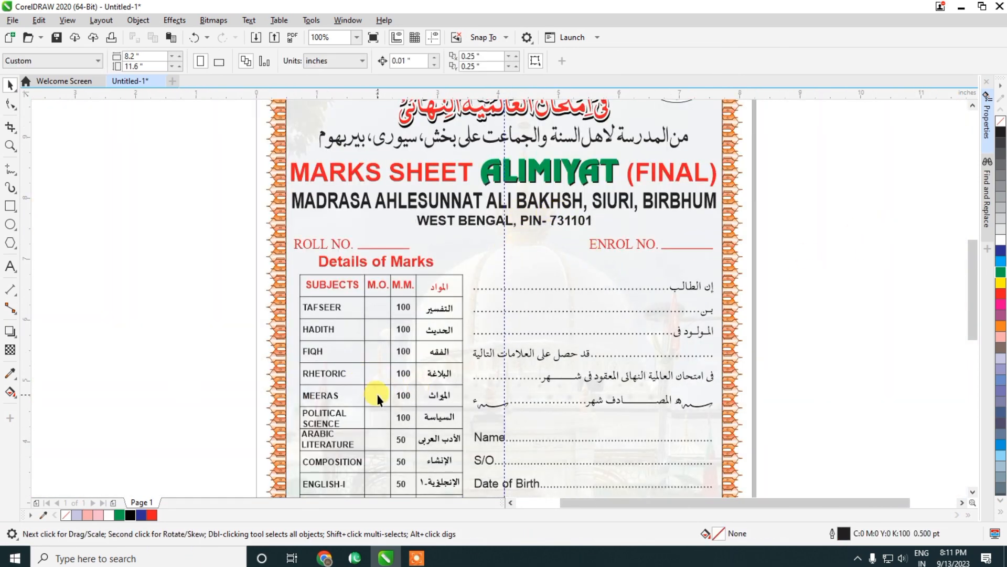
Step: Examine the rest of the marks sheet: the font of the Arabic detail lines, the signature and date area, and the subjects table
scroll(968, 288, "down", 2)
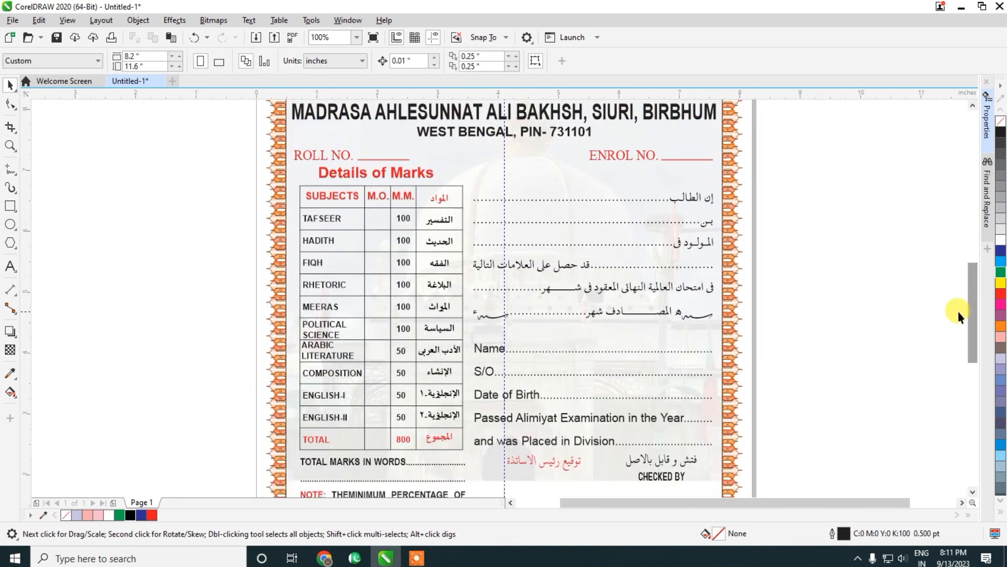
scroll(694, 205, "up", 1)
left_click(675, 197)
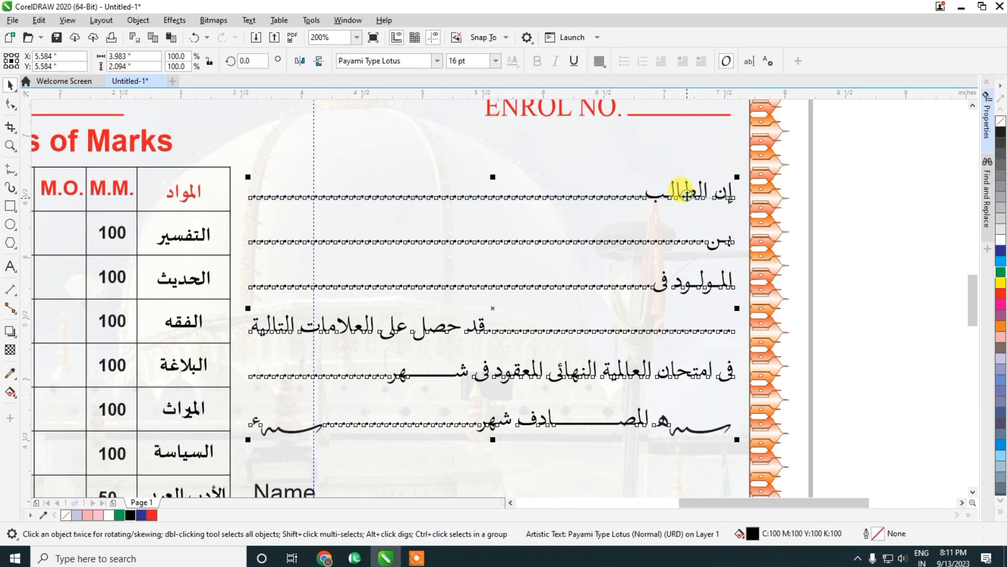
left_click(388, 61)
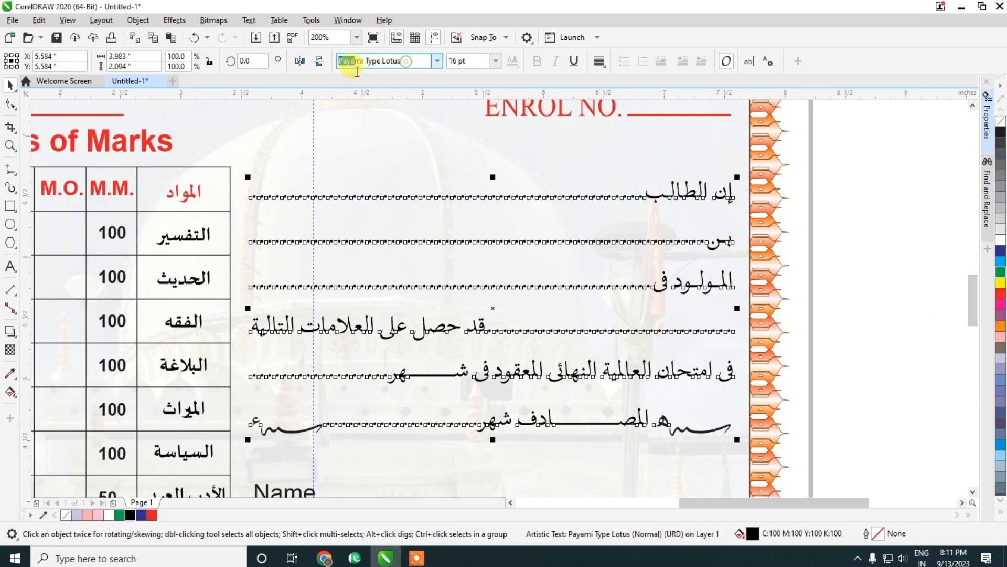
left_click(839, 315)
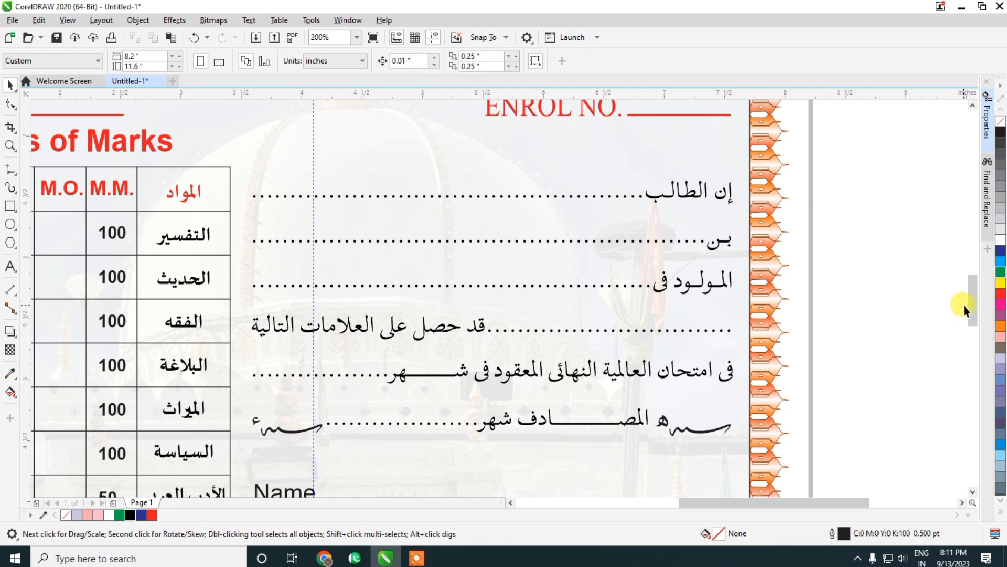
left_click_drag(970, 307, 963, 369)
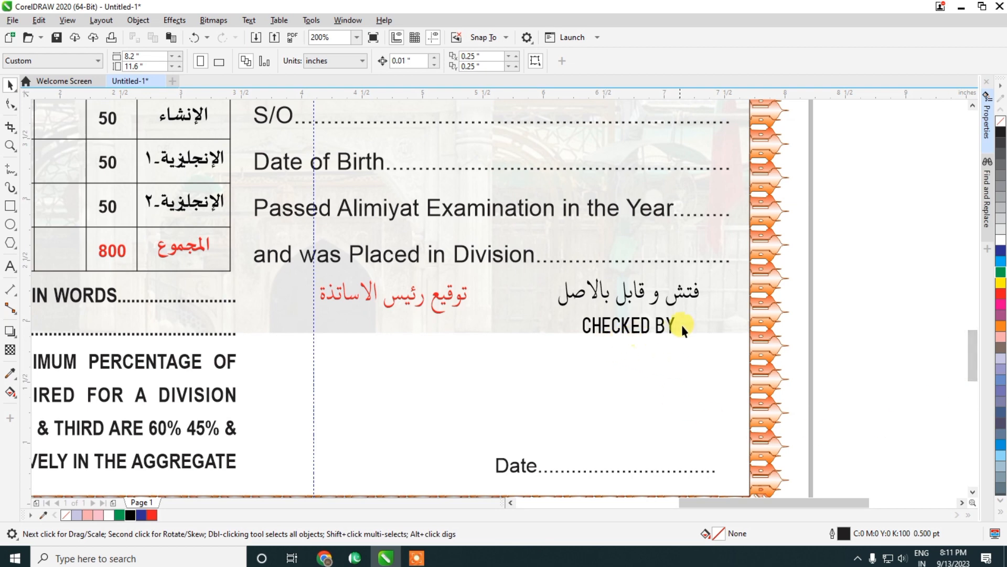
scroll(713, 240, "down", 1)
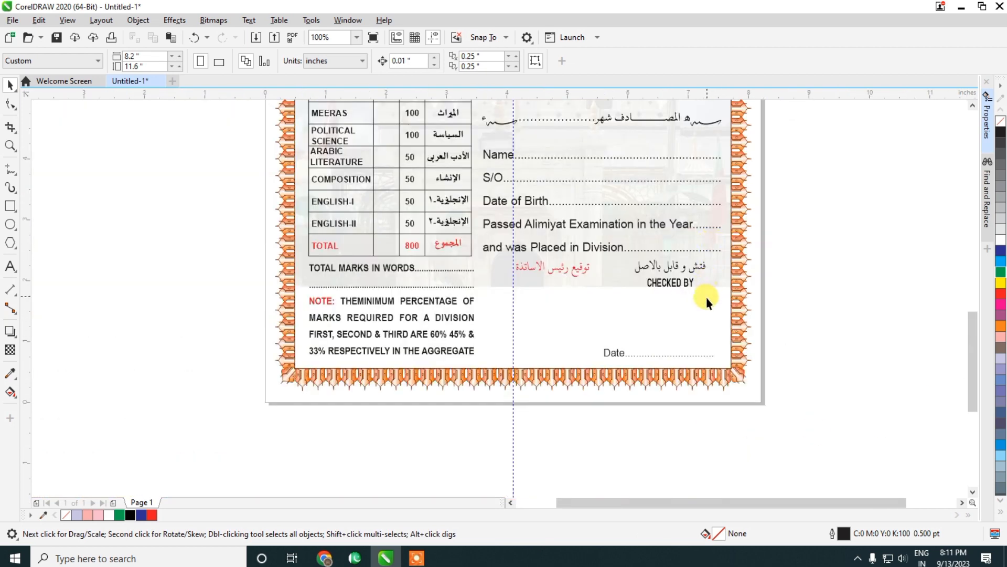
scroll(362, 285, "down", 1)
scroll(370, 149, "up", 1)
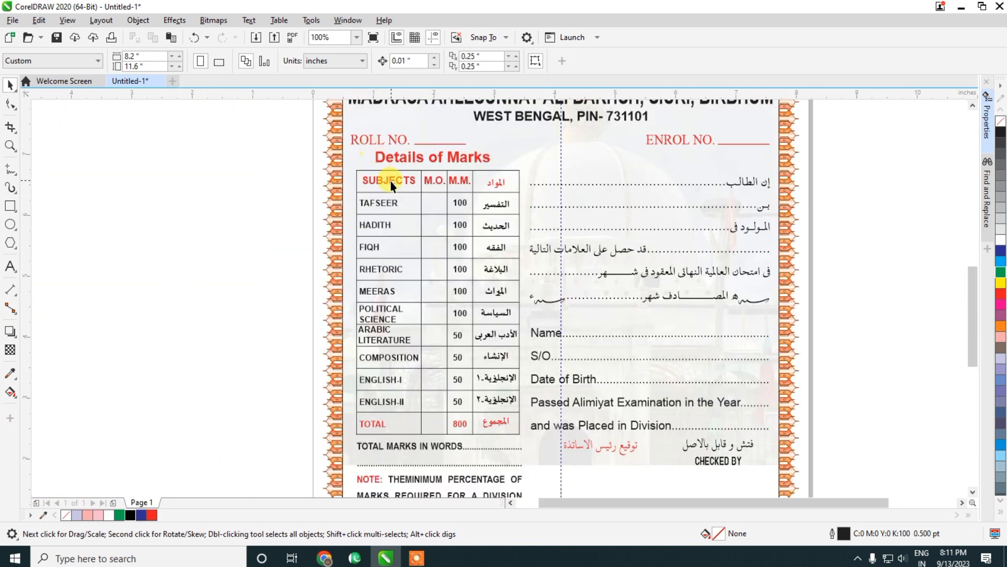
Step: Recolour the "Details of Marks" heading above the subjects table with a blue fill (C:100 M:100 Y:0 K:0)
scroll(430, 157, "up", 2)
left_click(461, 153)
left_click_drag(461, 153, 474, 165)
left_click(1001, 251)
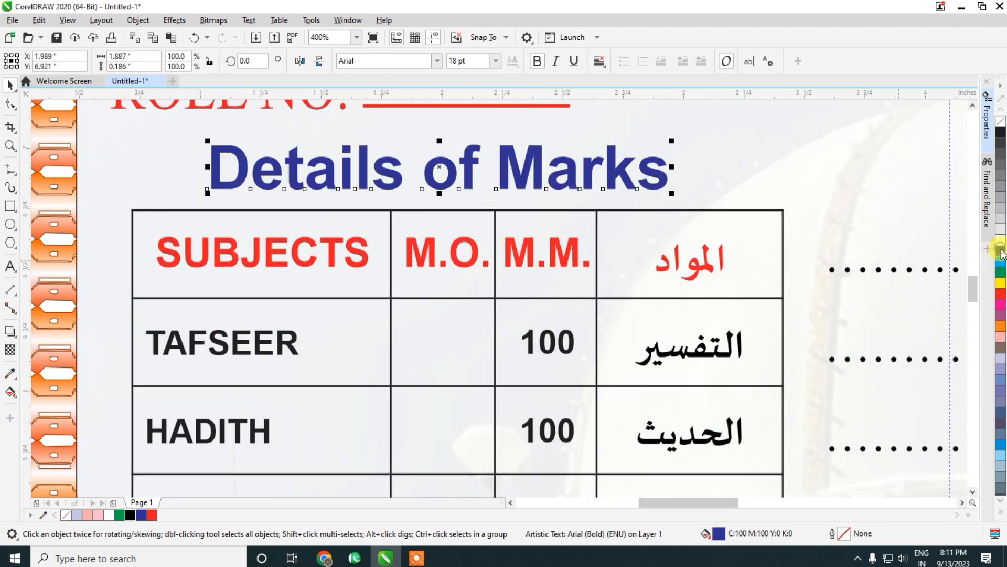
scroll(482, 184, "down", 1)
left_click(140, 231)
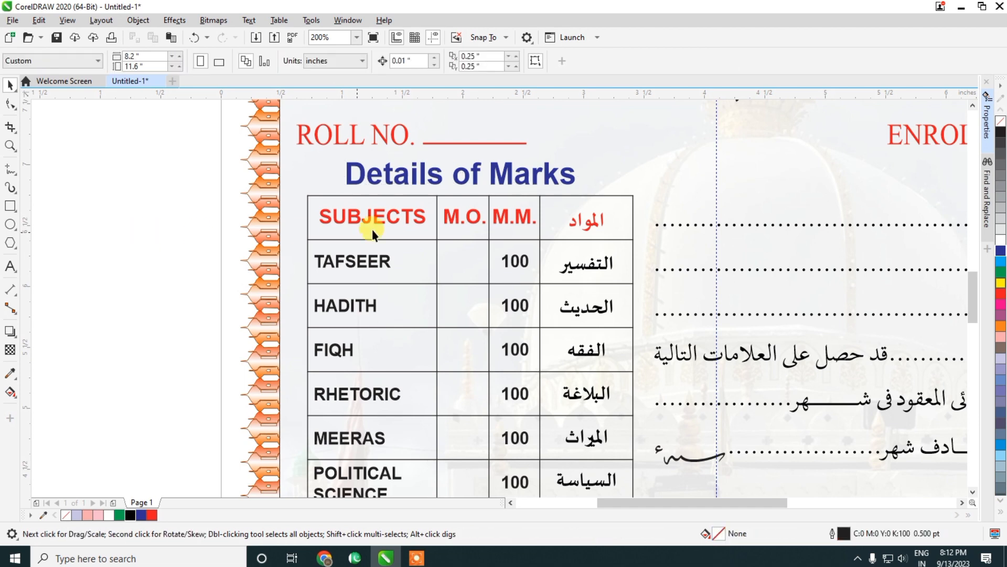
Step: Examine the note on division percentages at the foot of the marks sheet, the date area, and the header with the logo
scroll(402, 164, "down", 1)
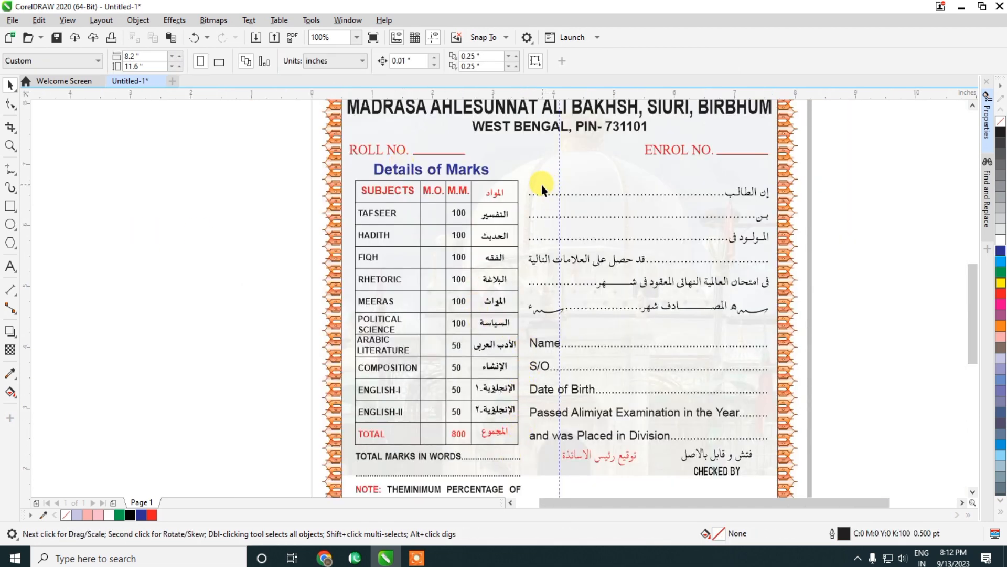
scroll(541, 184, "down", 1)
scroll(463, 346, "up", 2)
scroll(463, 346, "up", 1)
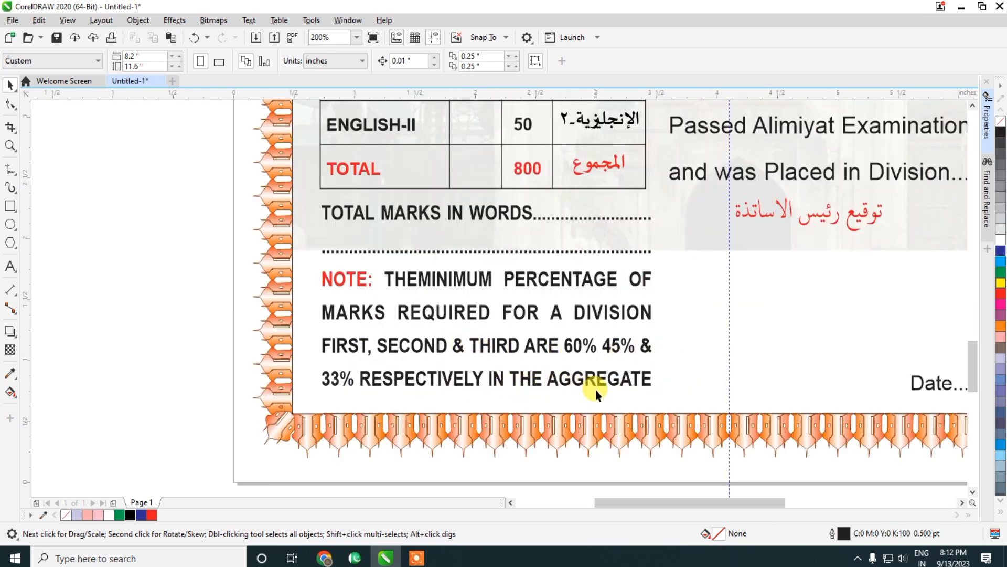
scroll(406, 382, "down", 1)
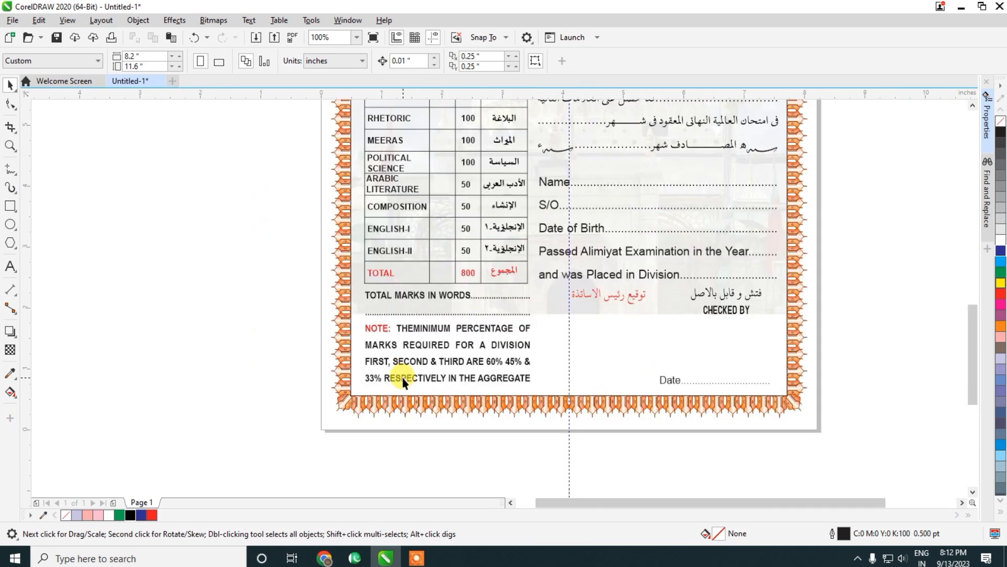
scroll(404, 375, "down", 1)
scroll(410, 234, "down", 1)
scroll(411, 235, "up", 2)
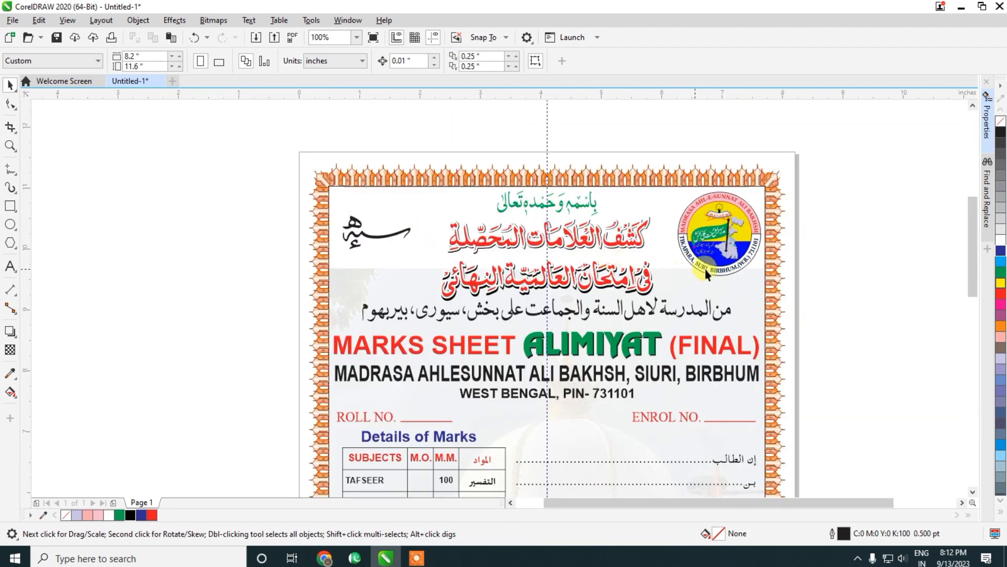